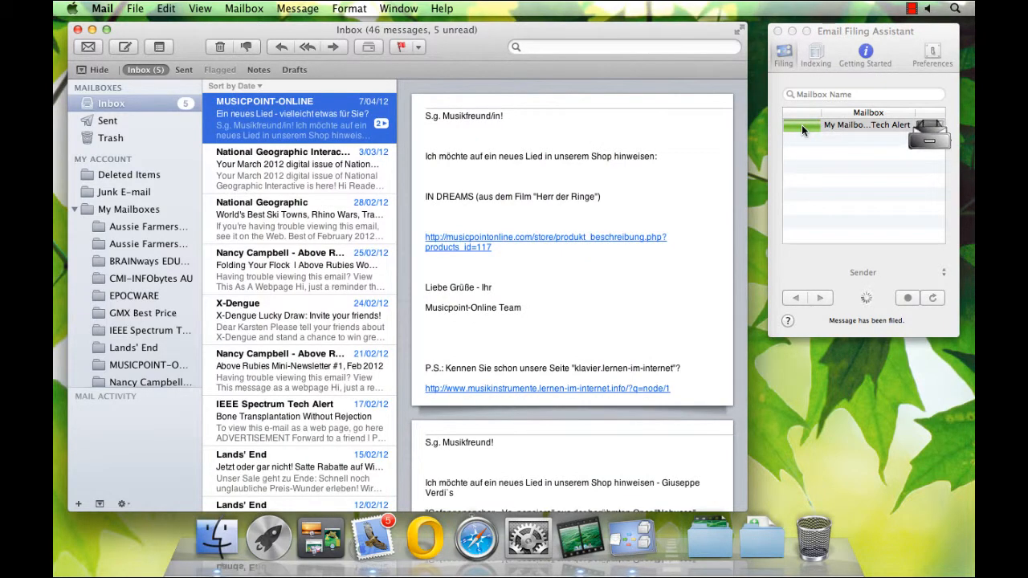
# Open the IEEE Spectrum Tech Alert mailbox and view its first message
pyautogui.click(173, 329)
pyautogui.click(309, 129)
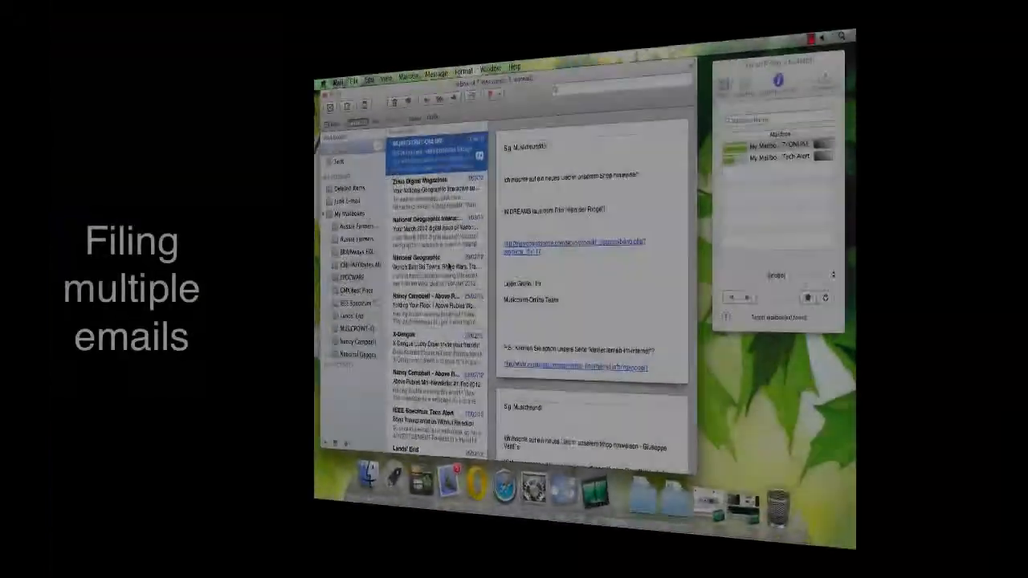
# File the four inbox messages dated 28/02/12 to 21/02/12 together into the suggested National Geographic mailbox after refreshing the suggestions
pyautogui.click(449, 266)
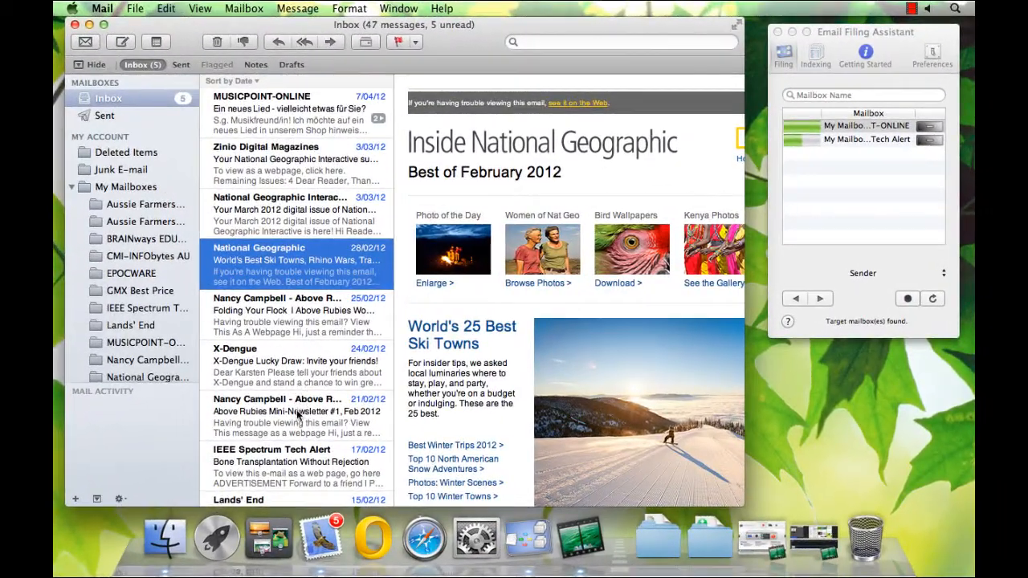
pyautogui.keyDown('shift'); pyautogui.click(295, 424); pyautogui.keyUp('shift')
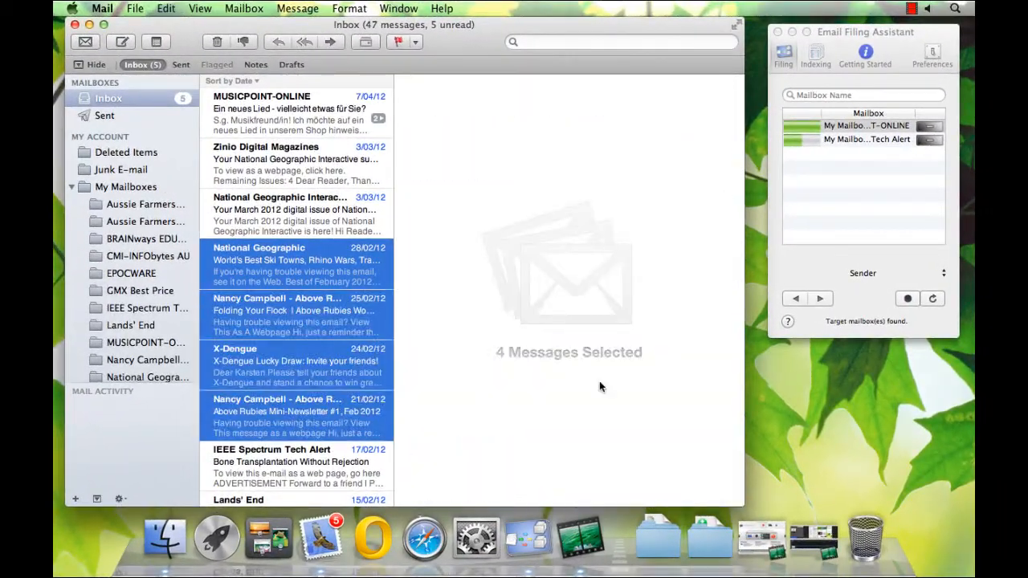
pyautogui.click(934, 299)
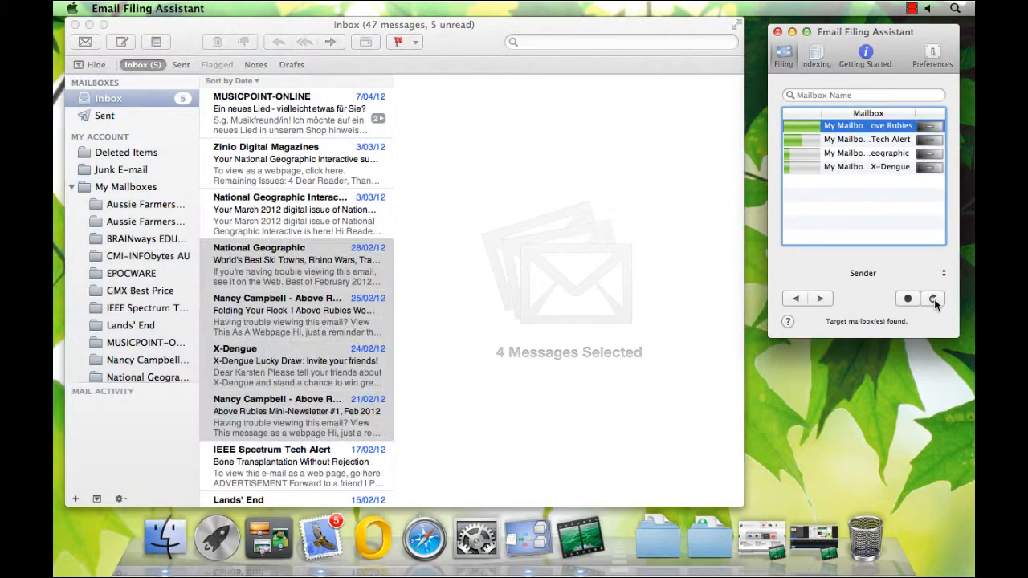
pyautogui.click(797, 153)
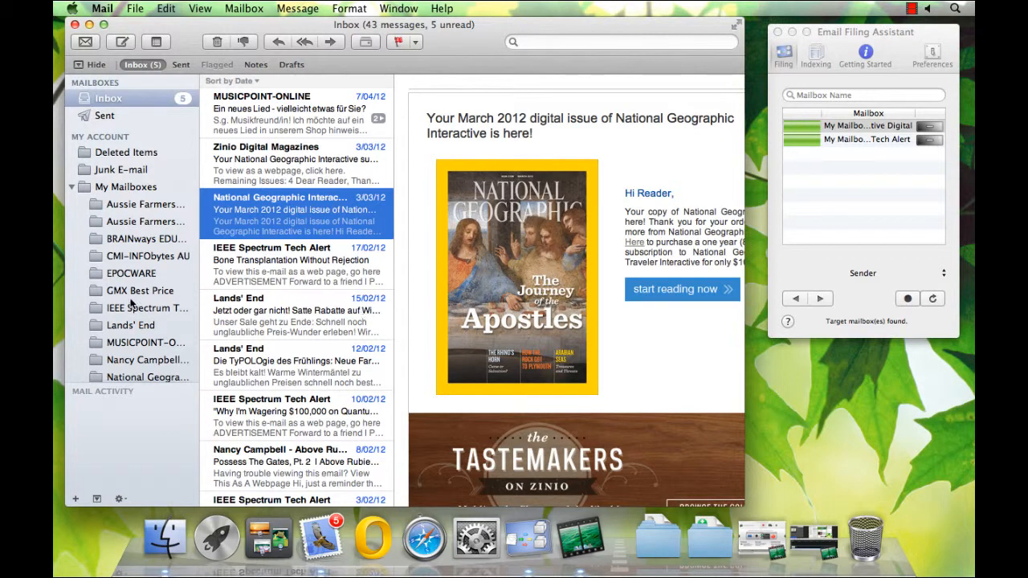
# Open the National Geographic mailbox and view its first message
pyautogui.scroll(-2, 131, 301)
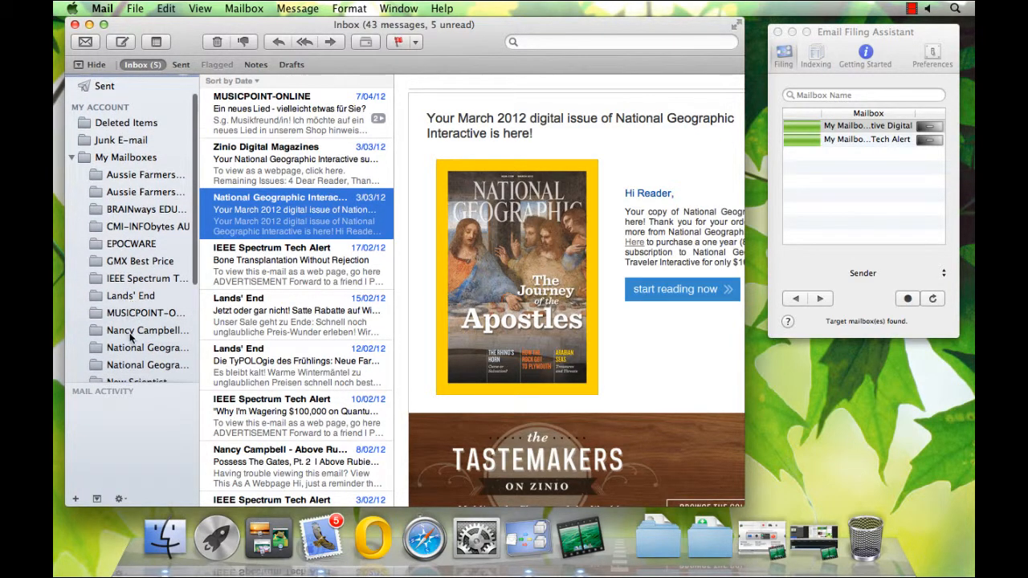
pyautogui.click(131, 349)
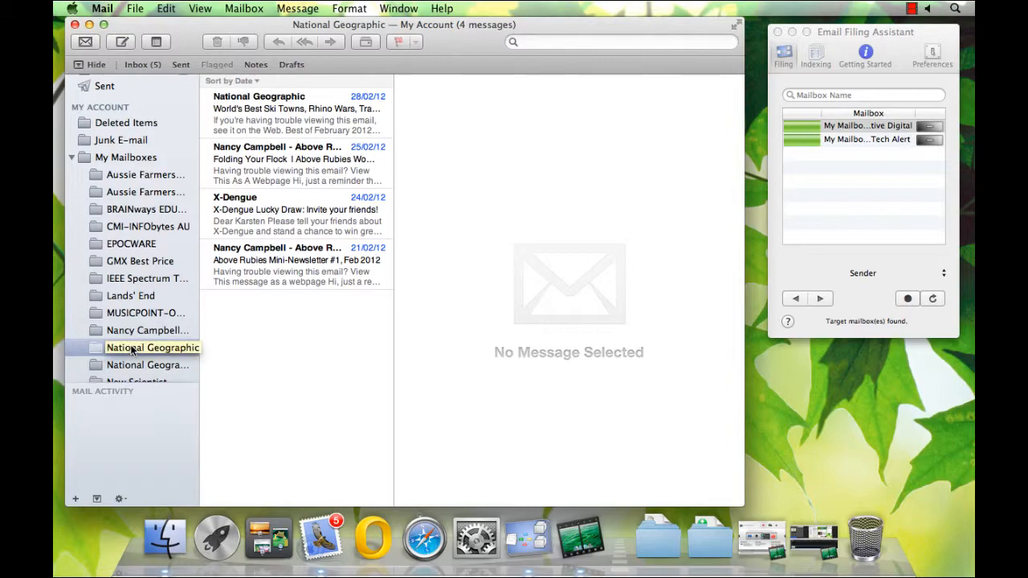
pyautogui.click(296, 120)
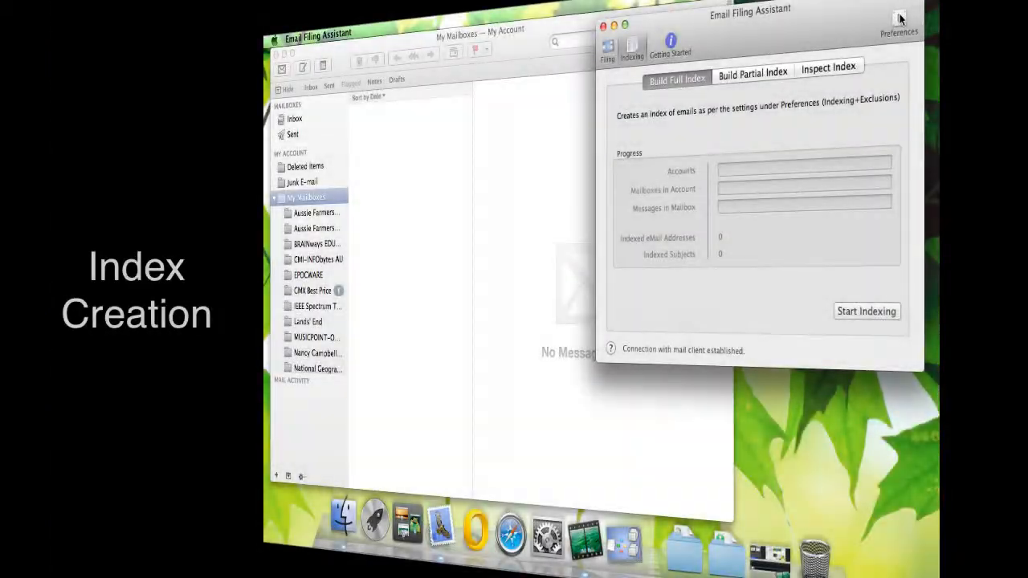
# Check the indexing preferences and build a new full index of the mail, agreeing to erase the old index
pyautogui.click(900, 18)
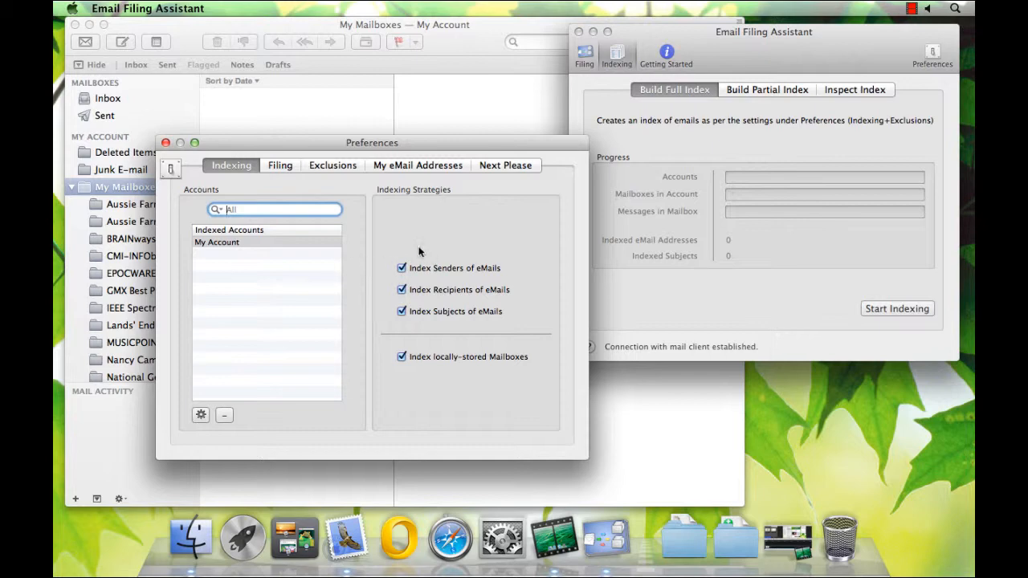
pyautogui.click(166, 143)
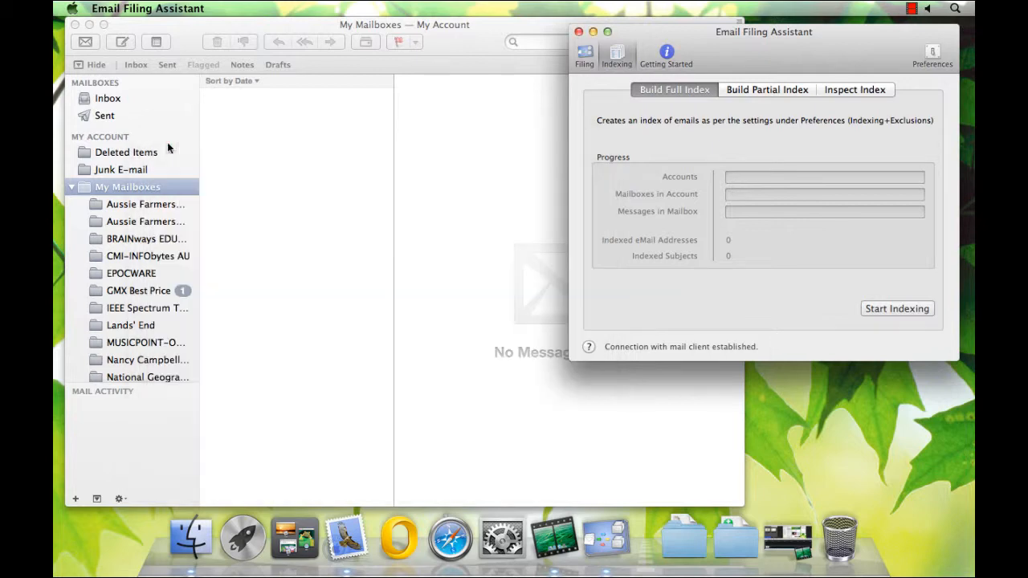
pyautogui.click(897, 314)
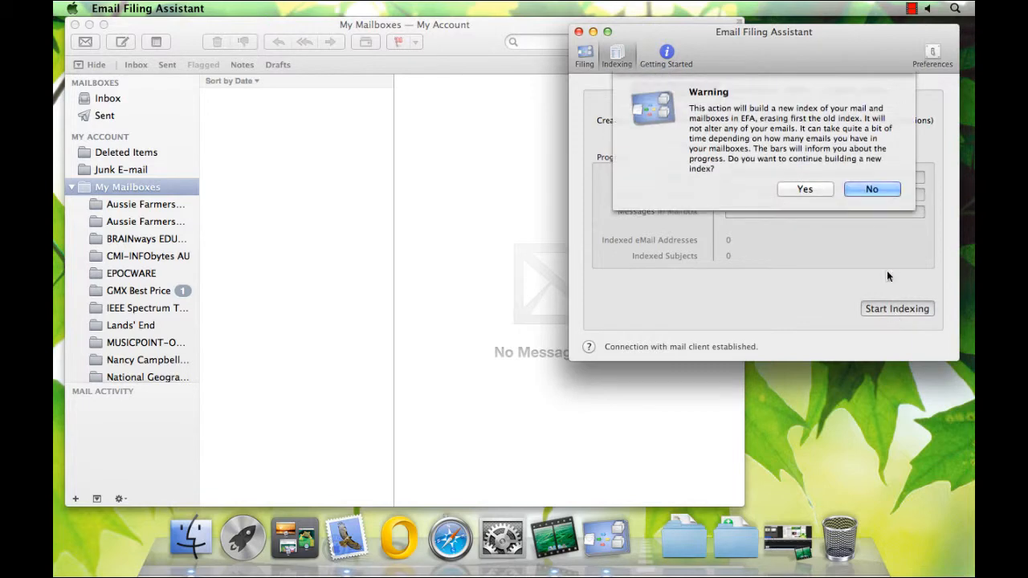
pyautogui.click(823, 193)
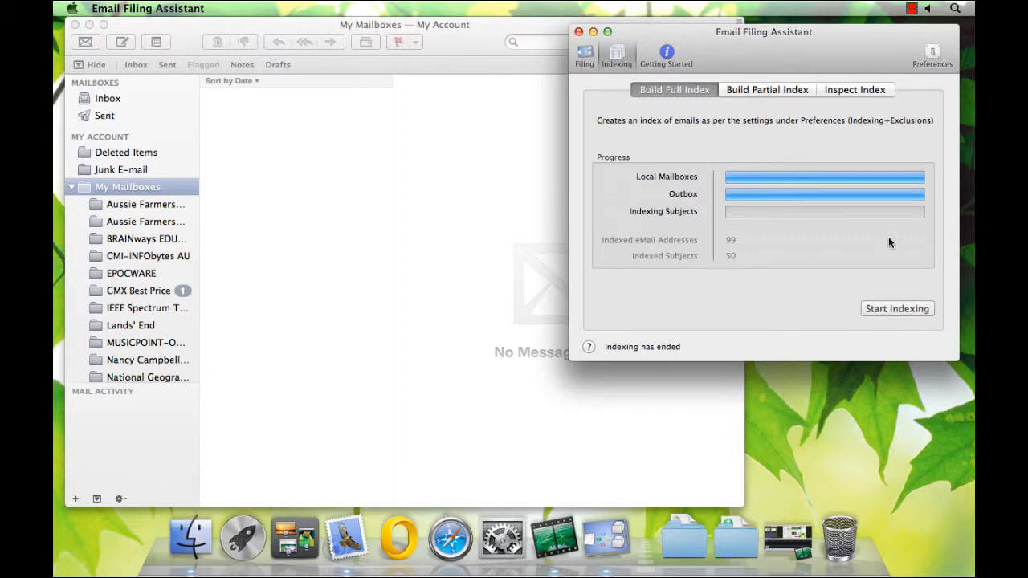
# Inspect the index's email address entries with their relevance, mailbox and account
pyautogui.click(840, 90)
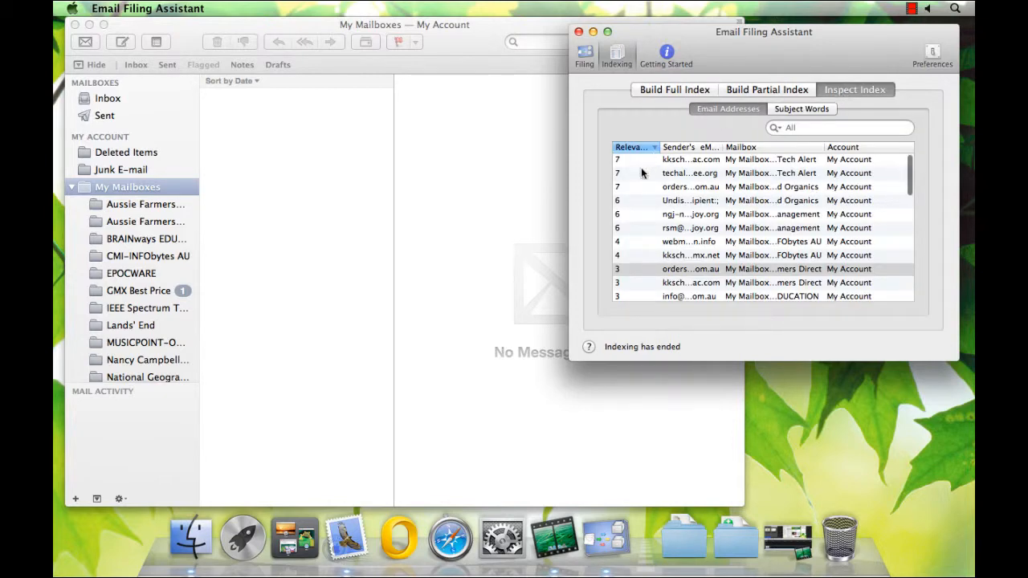
pyautogui.scroll(-10, 640, 168)
pyautogui.scroll(10, 640, 168)
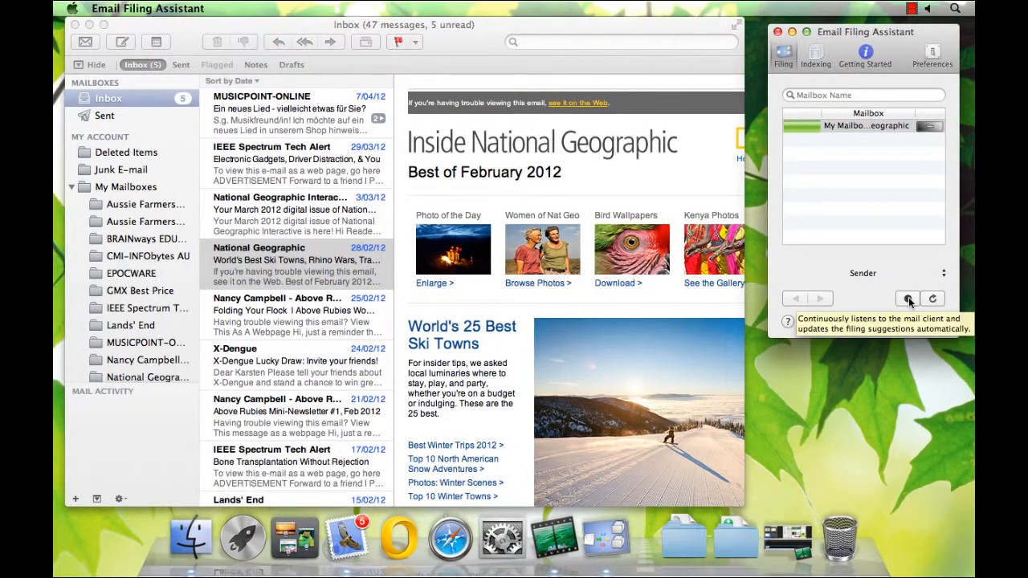
# Turn on continuous updating of filing suggestions and step through the inbox messages from National Geographic to the 8/02/12 Above Rubies message
pyautogui.click(909, 299)
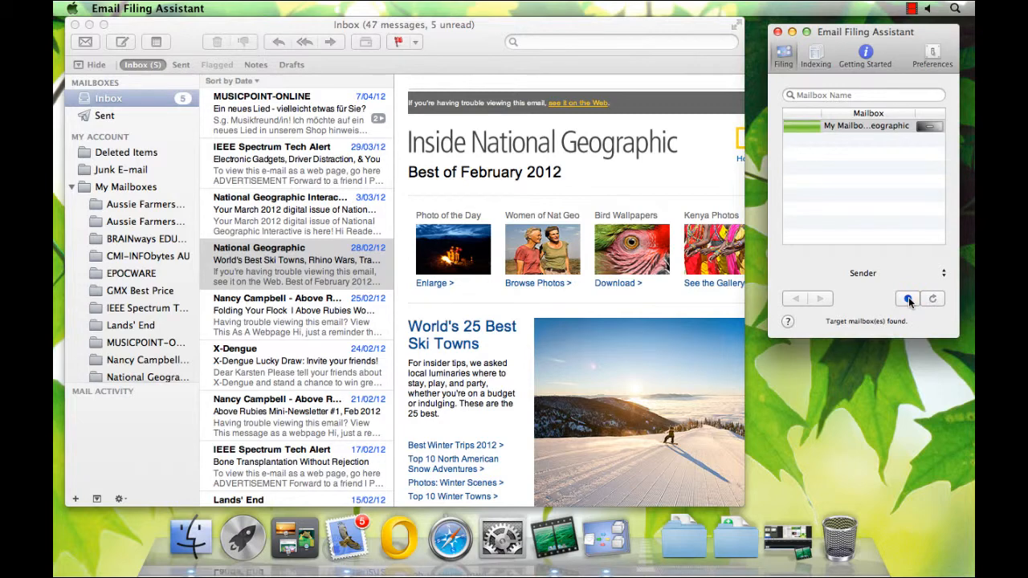
pyautogui.click(257, 277)
pyautogui.press('Down')
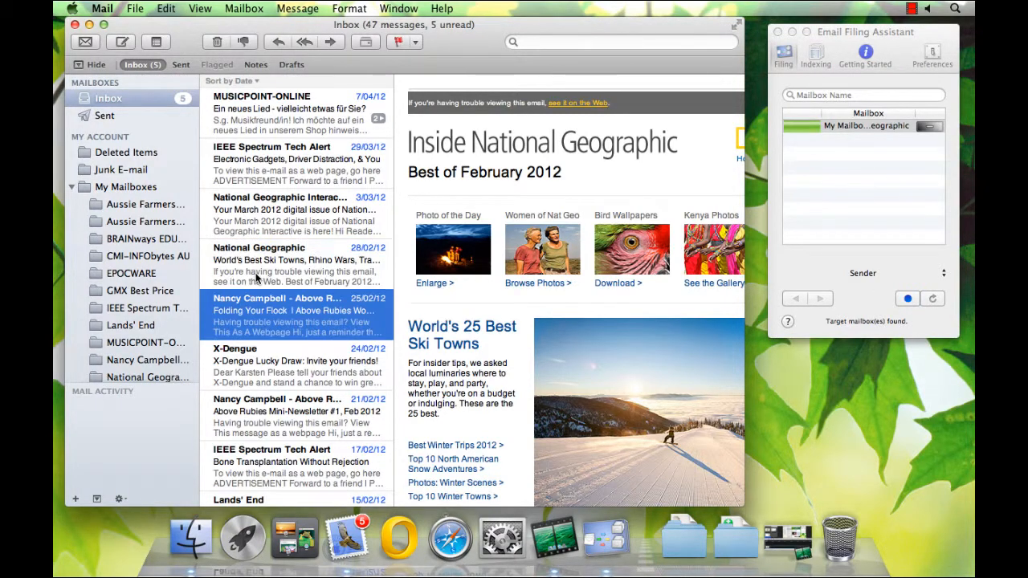
pyautogui.press('Down')
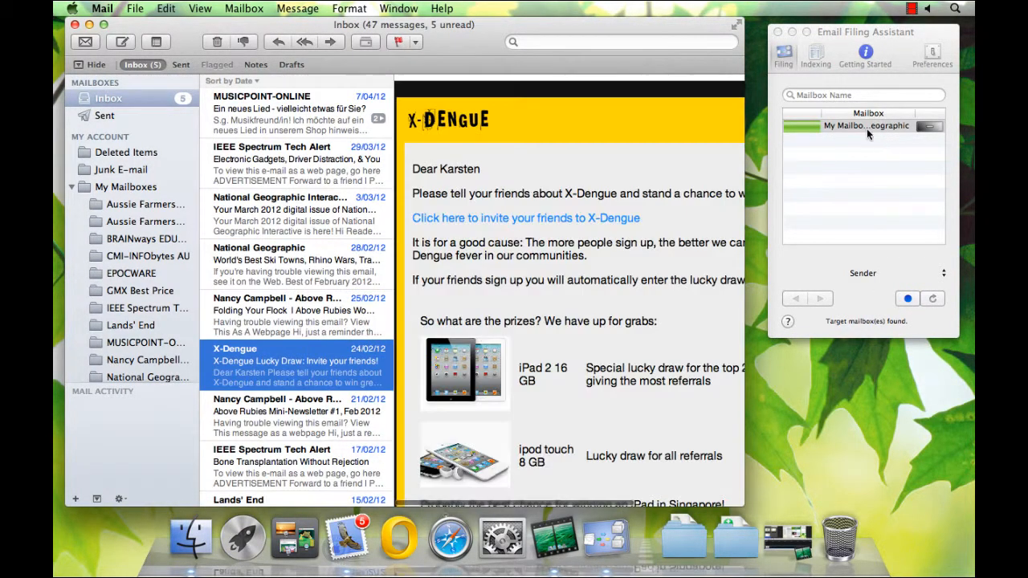
pyautogui.press('Down')
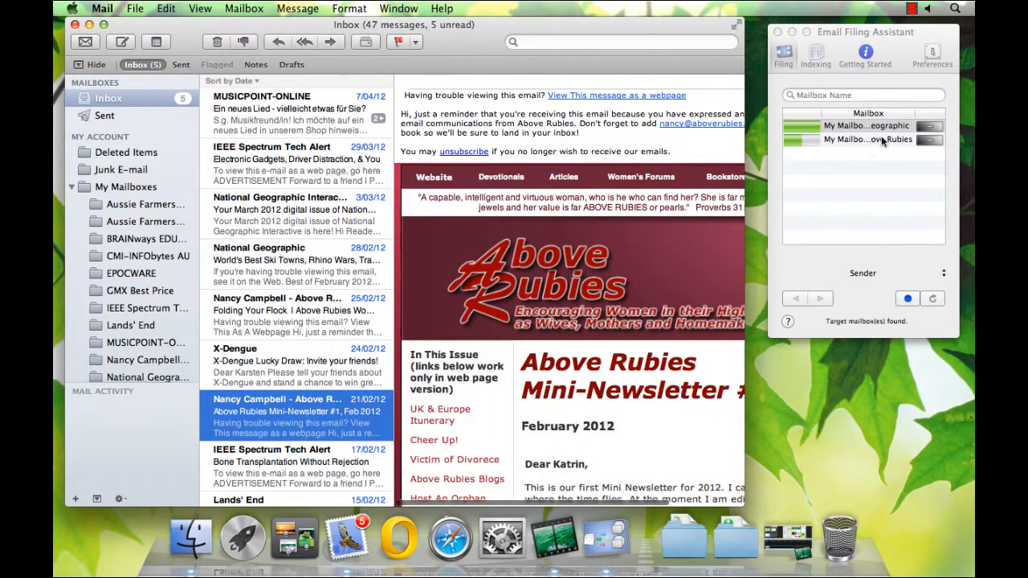
pyautogui.press('Down')
pyautogui.press('Down')
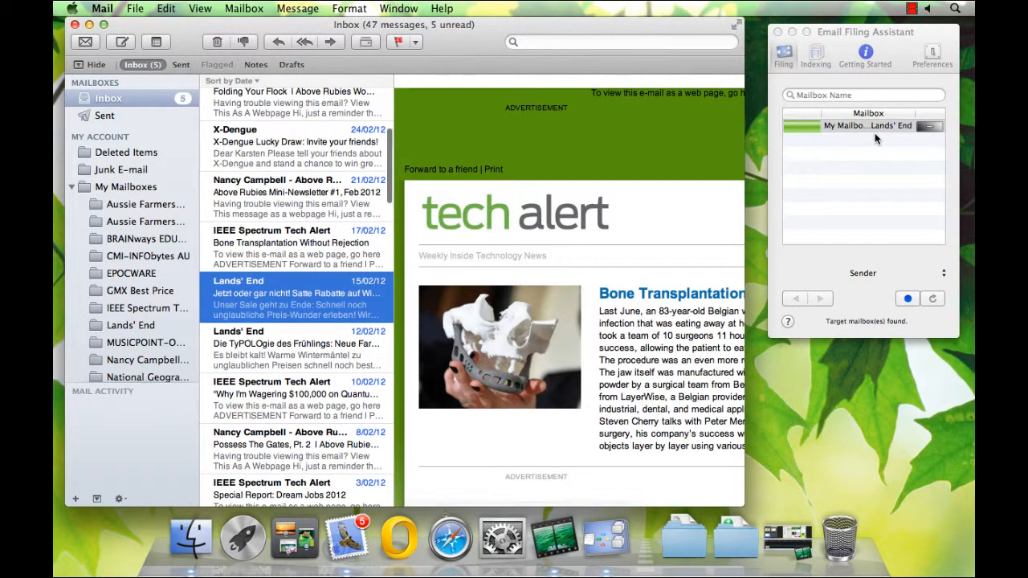
pyautogui.press('Down')
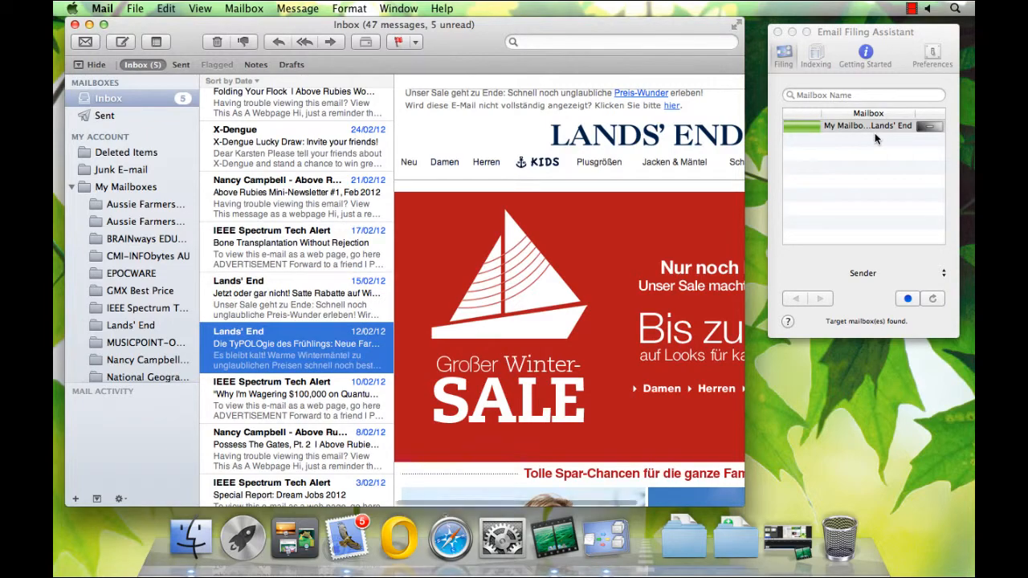
pyautogui.press('Down')
pyautogui.press('Down')
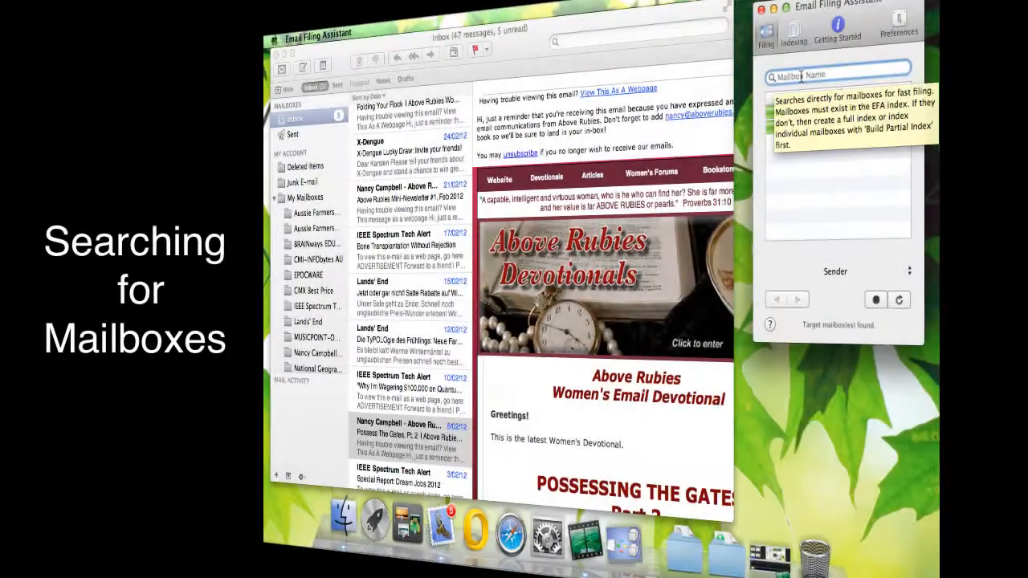
# Search the indexed mailboxes by name for "iee" and for "lan"
pyautogui.write('iee')
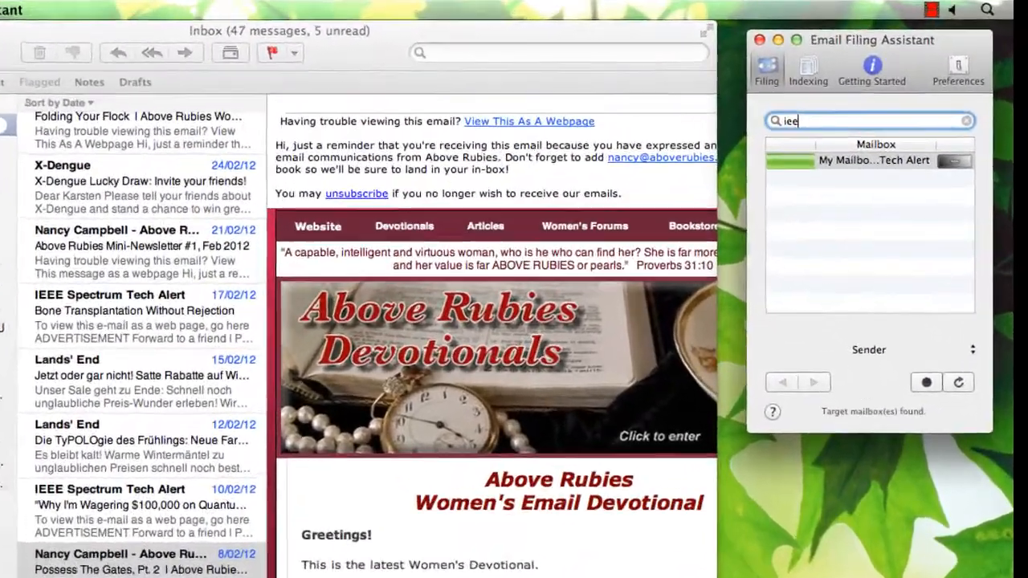
pyautogui.press('BackSpace')
pyautogui.press('BackSpace')
pyautogui.press('BackSpace')
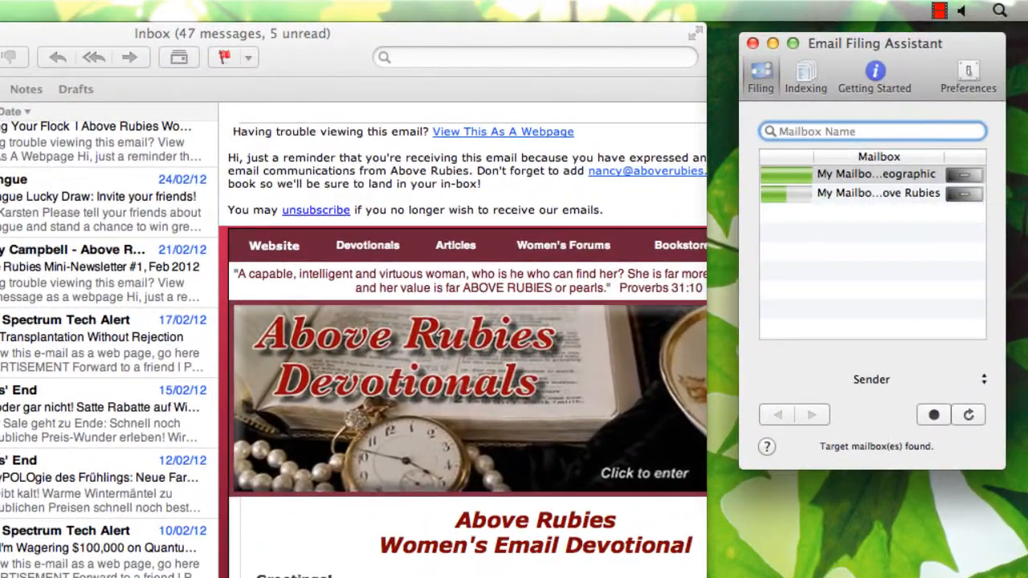
pyautogui.write('la')
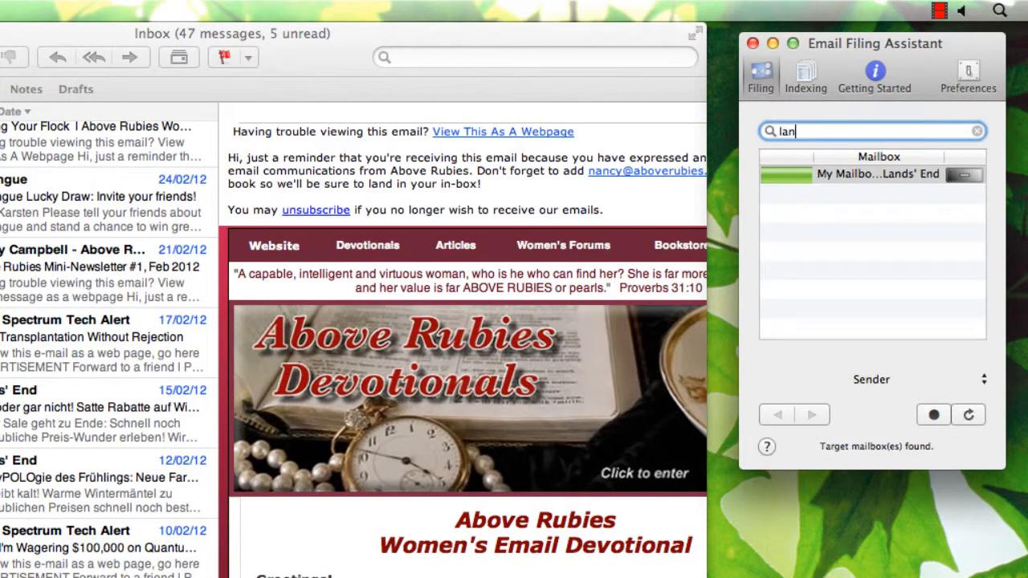
pyautogui.write('n')
# Clear the mailbox search and look for mailboxes matching "mu" and "auss"
pyautogui.press('BackSpace')
pyautogui.press('BackSpace')
pyautogui.press('BackSpace')
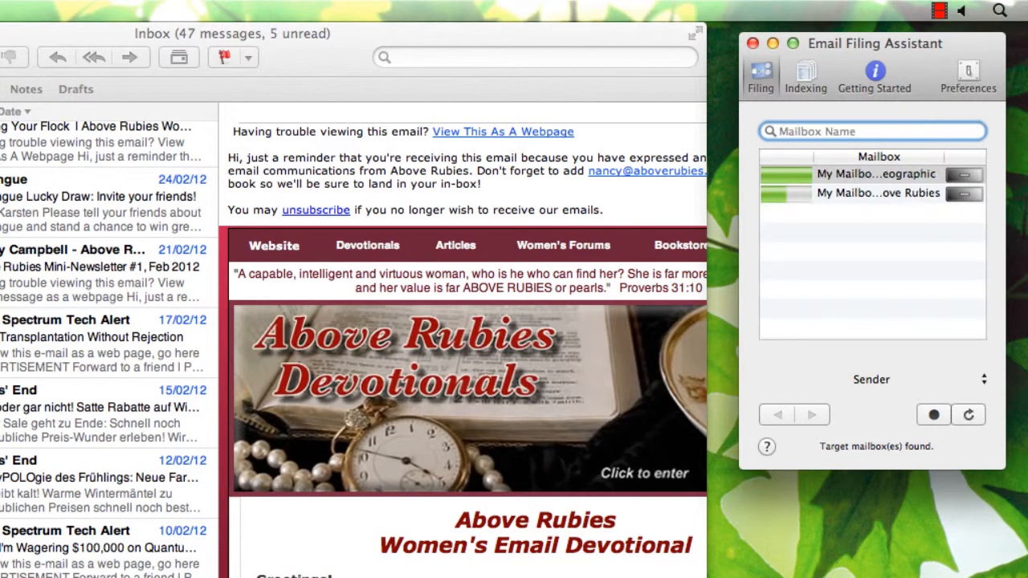
pyautogui.write('mu')
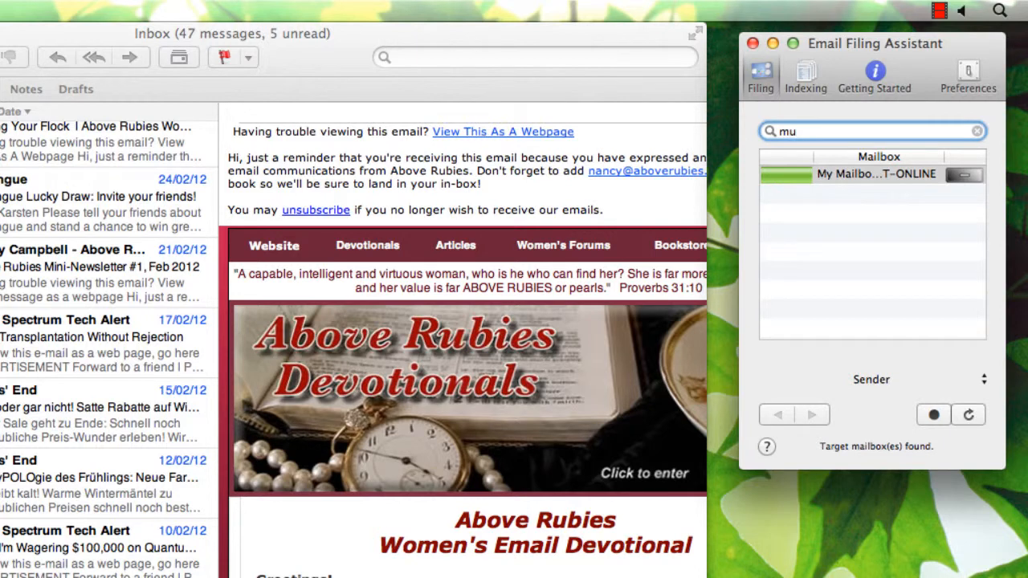
pyautogui.press('BackSpace')
pyautogui.press('BackSpace')
pyautogui.write('auss')
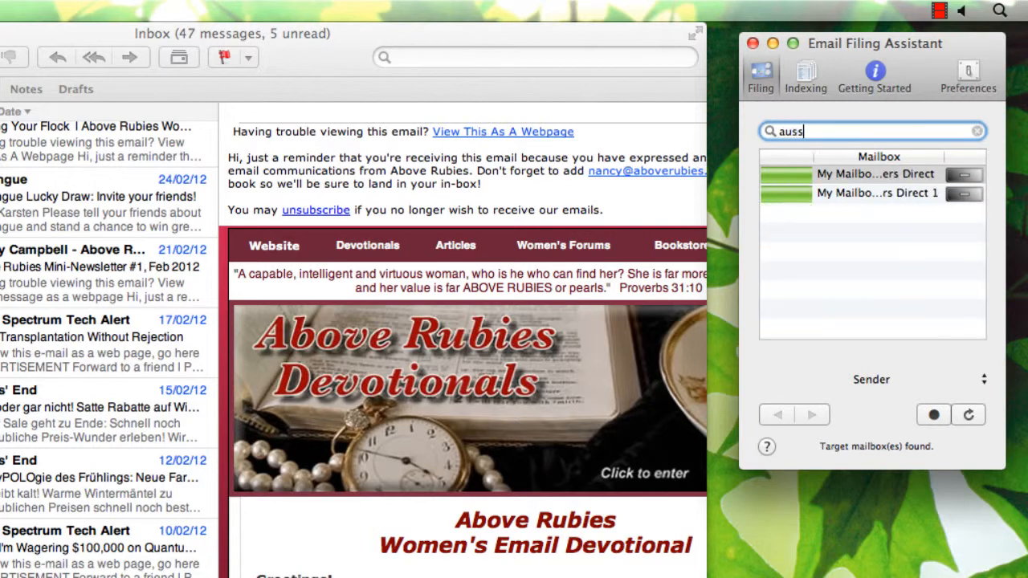
# Expand the assistant to its full-size filing view and replace the mailbox search term with "x-"
pyautogui.click(763, 73)
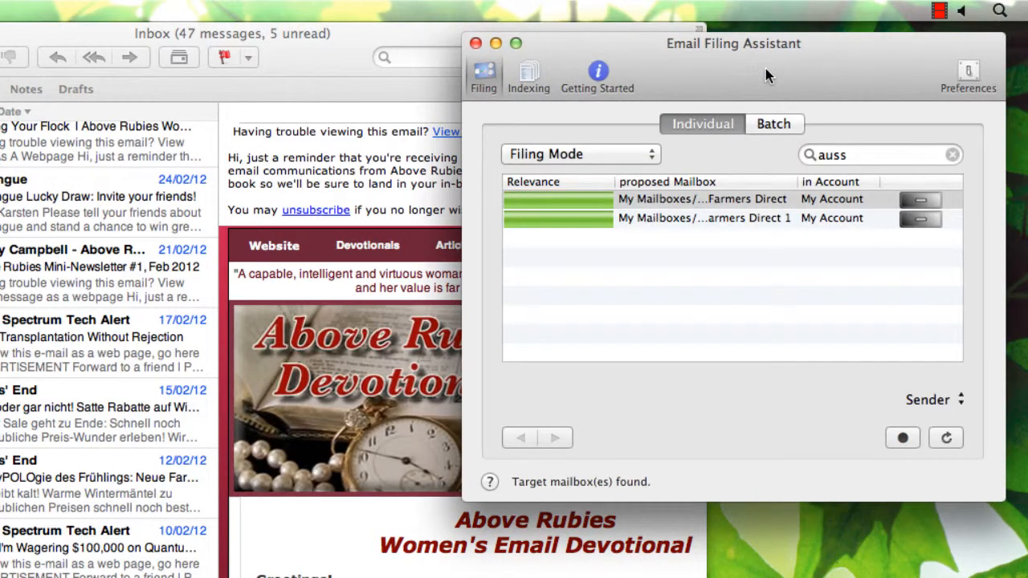
pyautogui.click(869, 153)
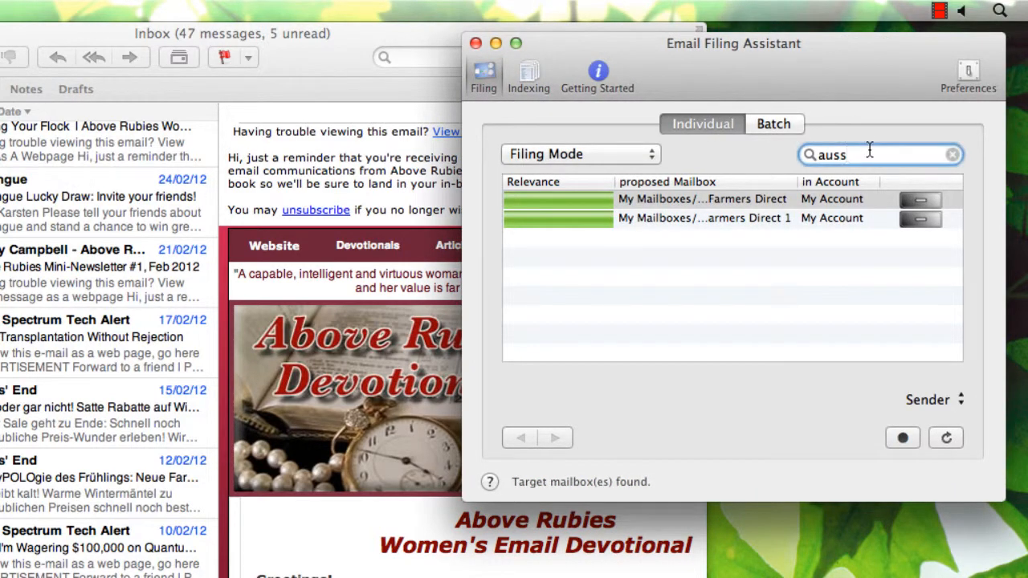
pyautogui.press('BackSpace')
pyautogui.press('BackSpace')
pyautogui.press('BackSpace')
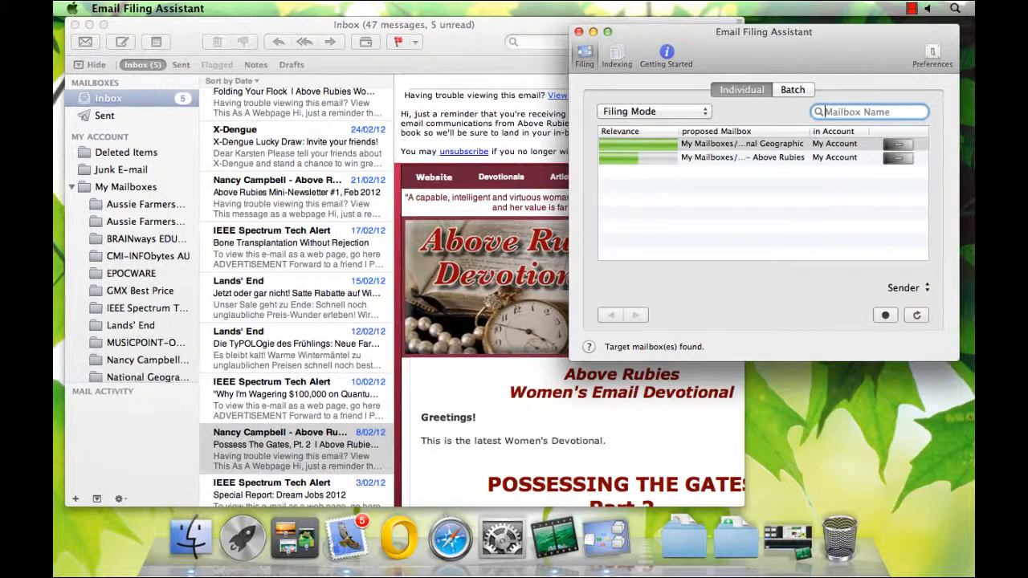
pyautogui.write('x-')
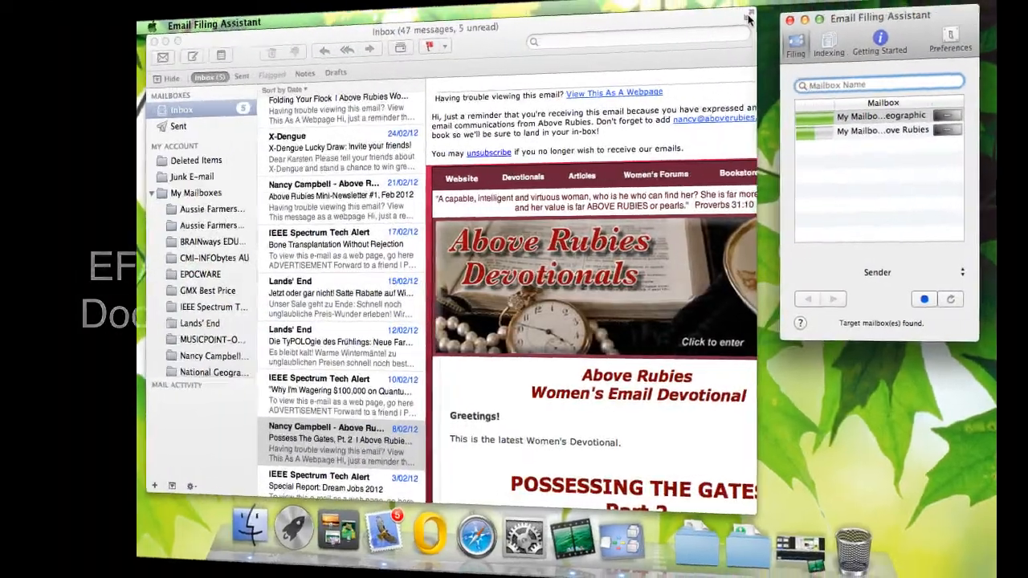
# Show Mail full screen and file the 3/02/12 IEEE Spectrum message to My Mailboxes/IEEE Spectrum Tech Alert using the assistant's Dock suggestions
pyautogui.click(728, 8)
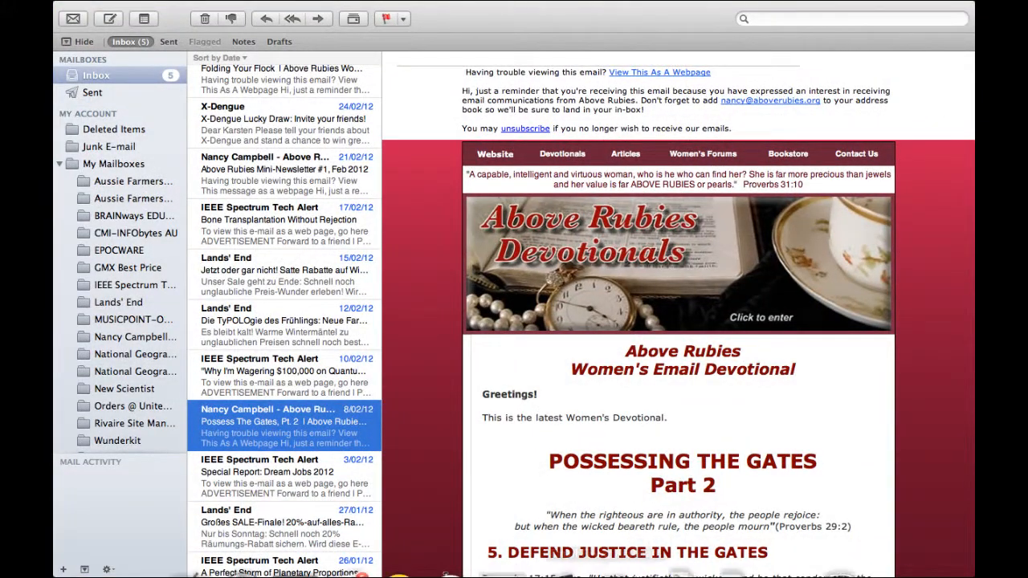
pyautogui.rightClick(625, 546)
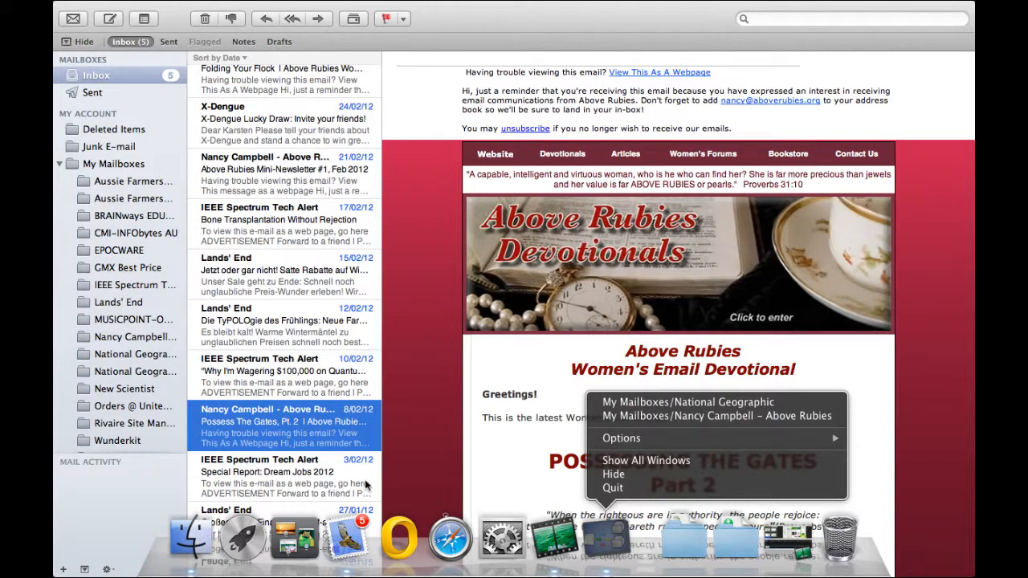
pyautogui.click(314, 481)
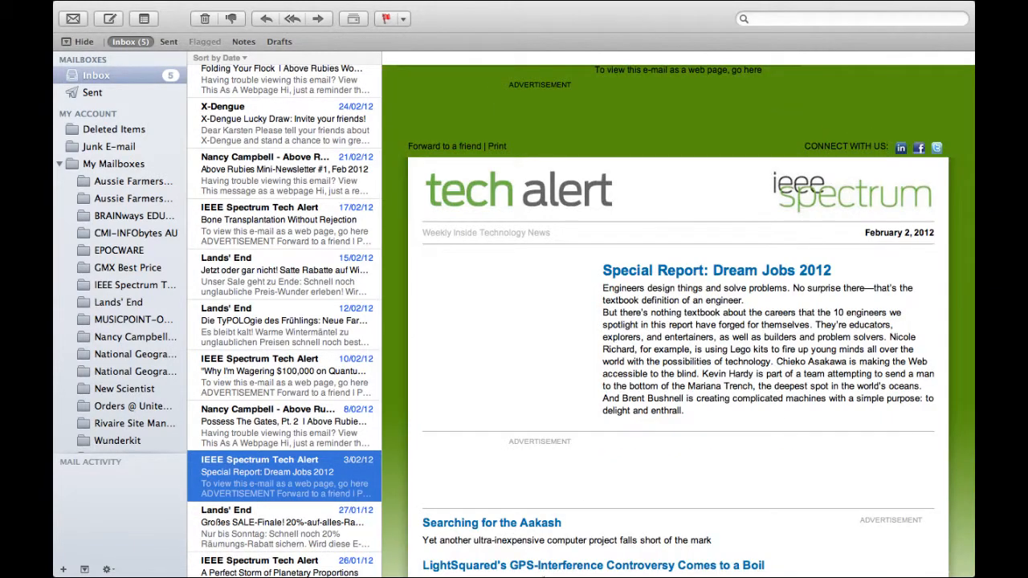
pyautogui.moveTo(619, 566)
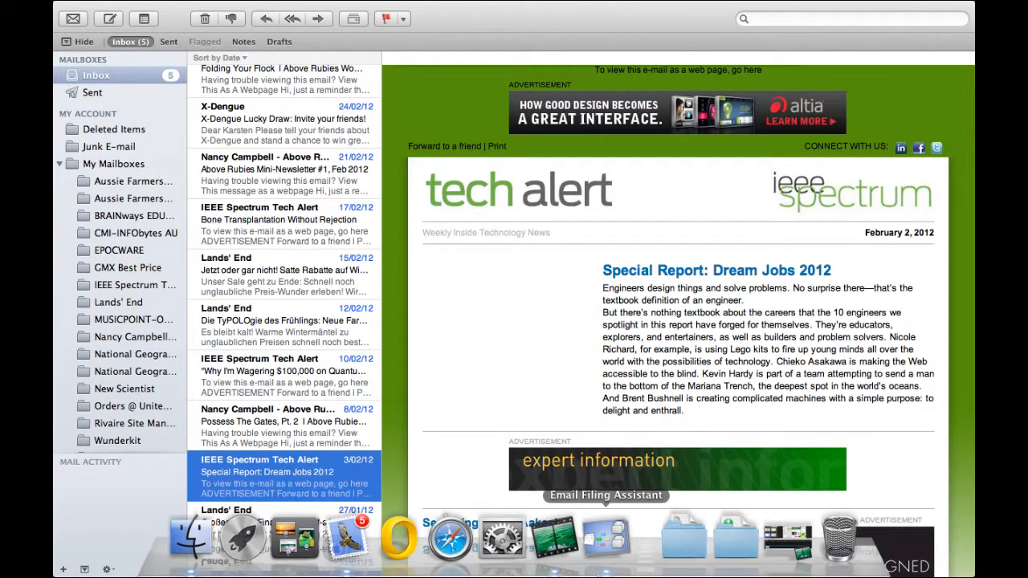
pyautogui.rightClick(617, 549)
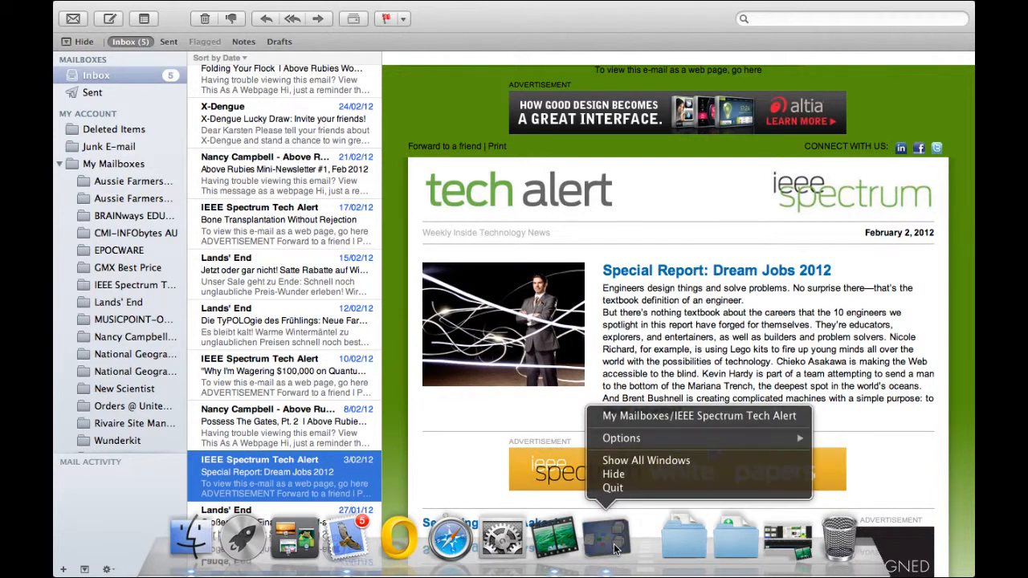
pyautogui.click(647, 423)
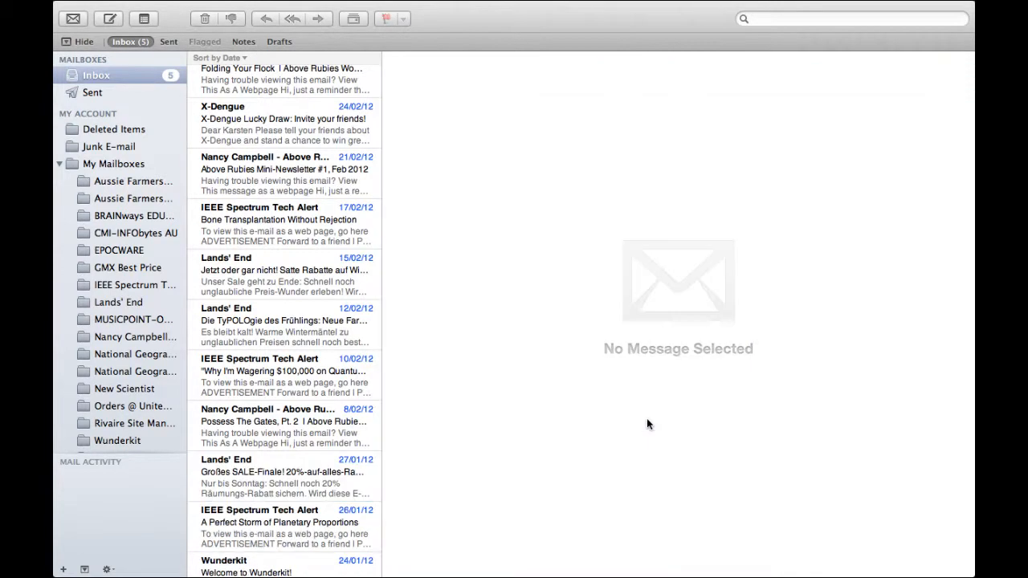
# File the 27/01/12 Lands' End message to My Mailboxes/Lands' End using the assistant's Dock suggestion
pyautogui.click(308, 486)
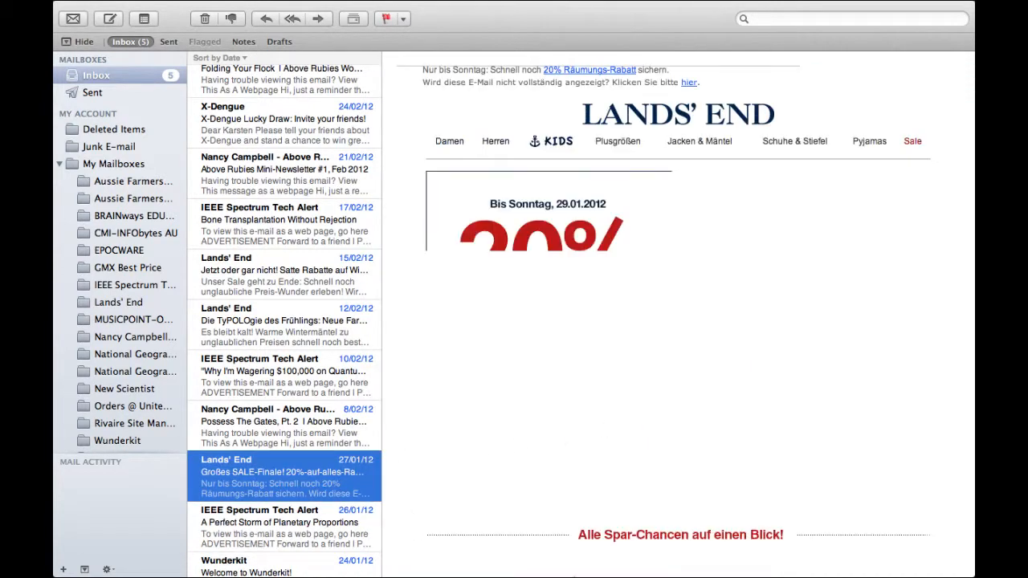
pyautogui.moveTo(555, 573)
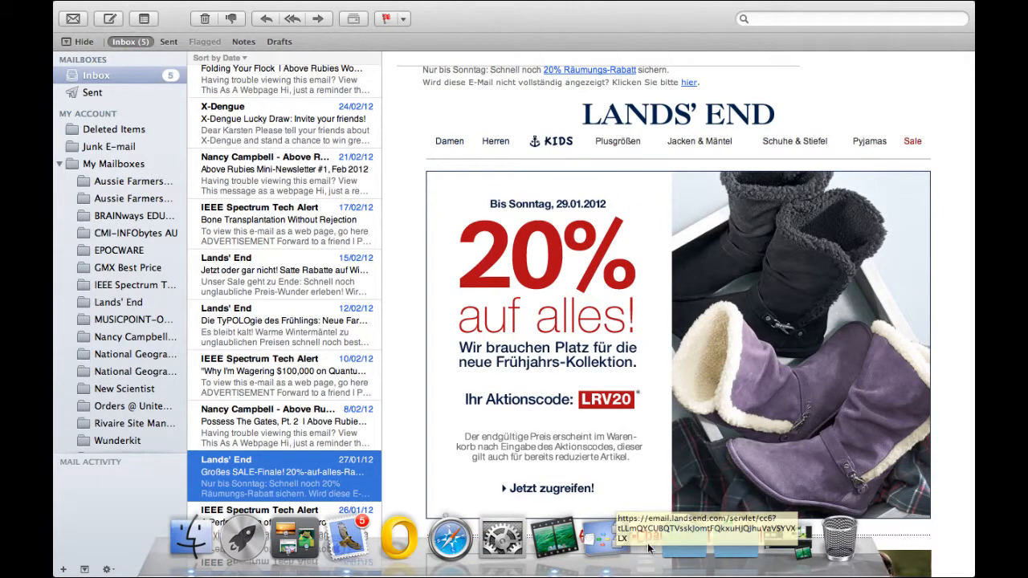
pyautogui.rightClick(619, 546)
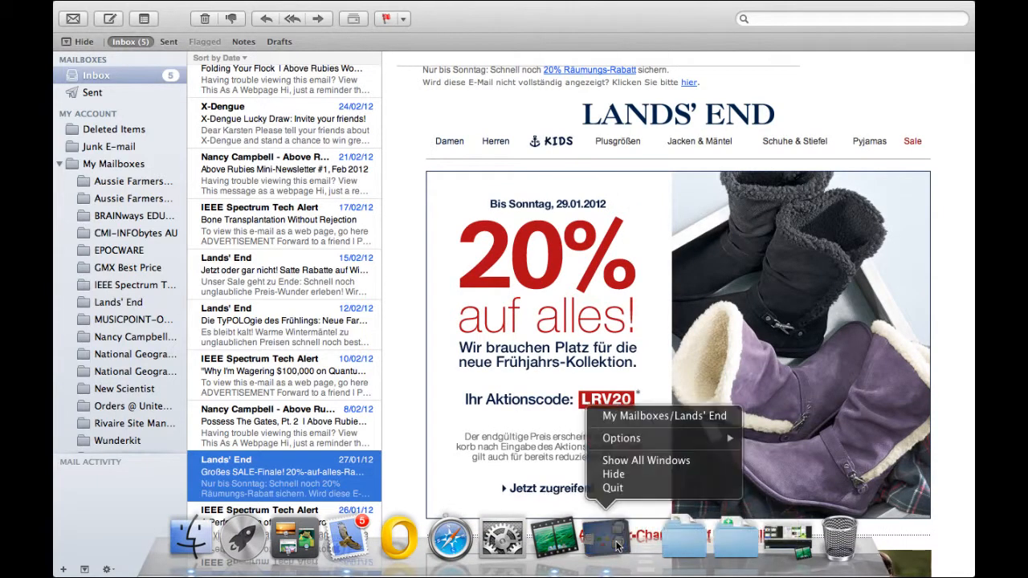
pyautogui.click(652, 415)
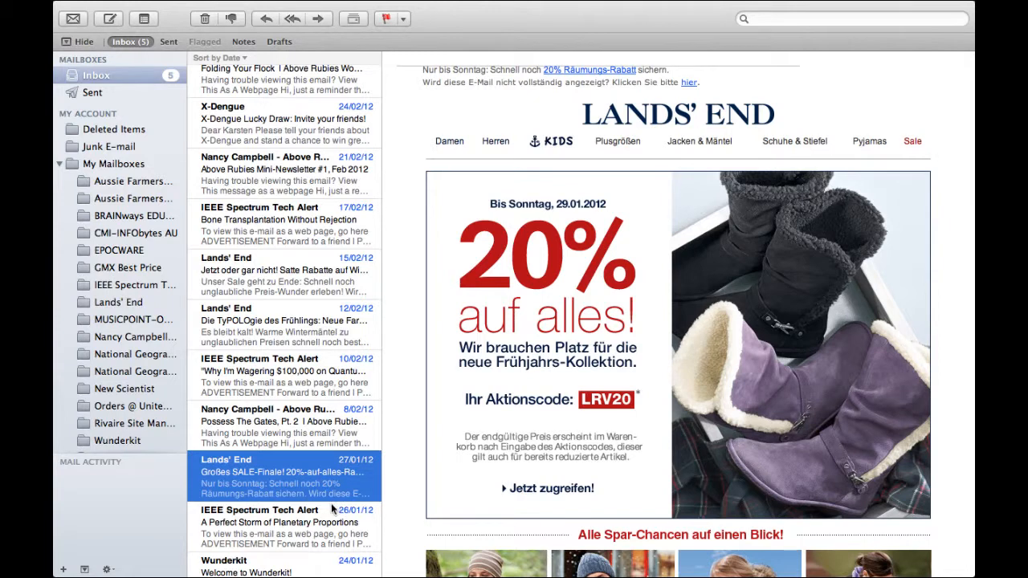
pyautogui.press('Delete')
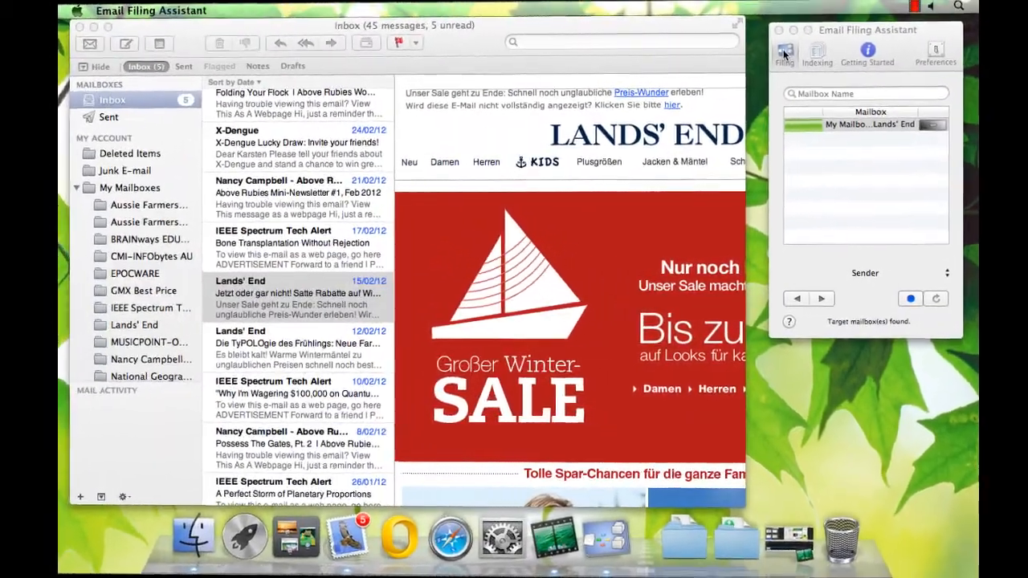
# Switch the full-size assistant to Goto Mailbox Mode and go to the suggested My Mailboxes/Lands' End mailbox
pyautogui.click(767, 35)
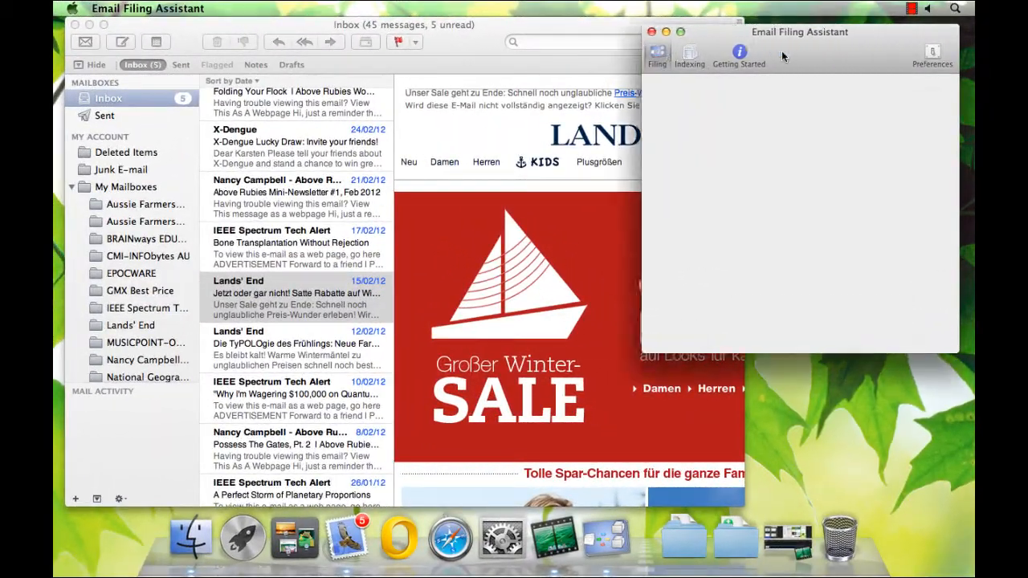
pyautogui.click(643, 113)
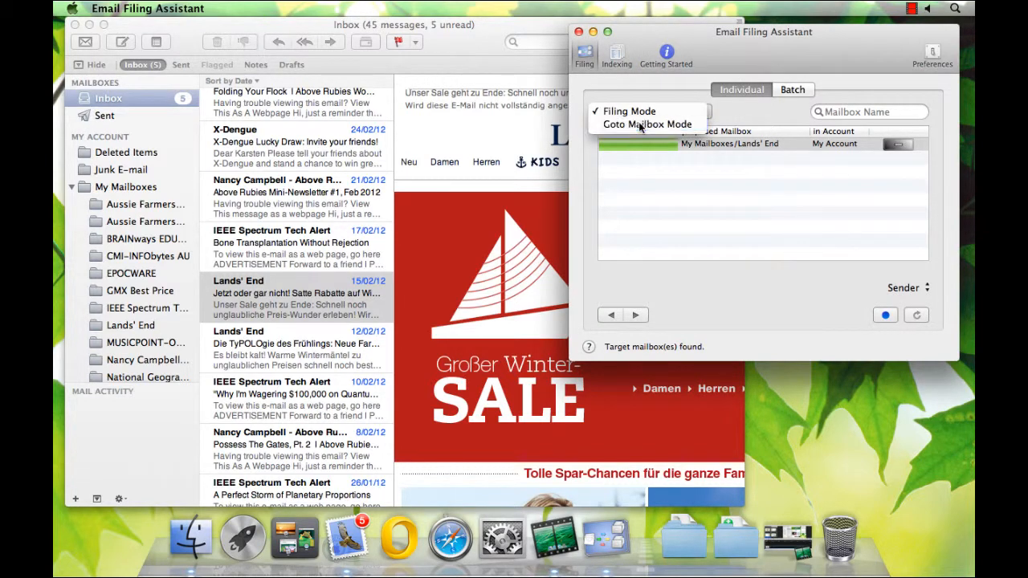
pyautogui.click(641, 126)
pyautogui.doubleClick(639, 145)
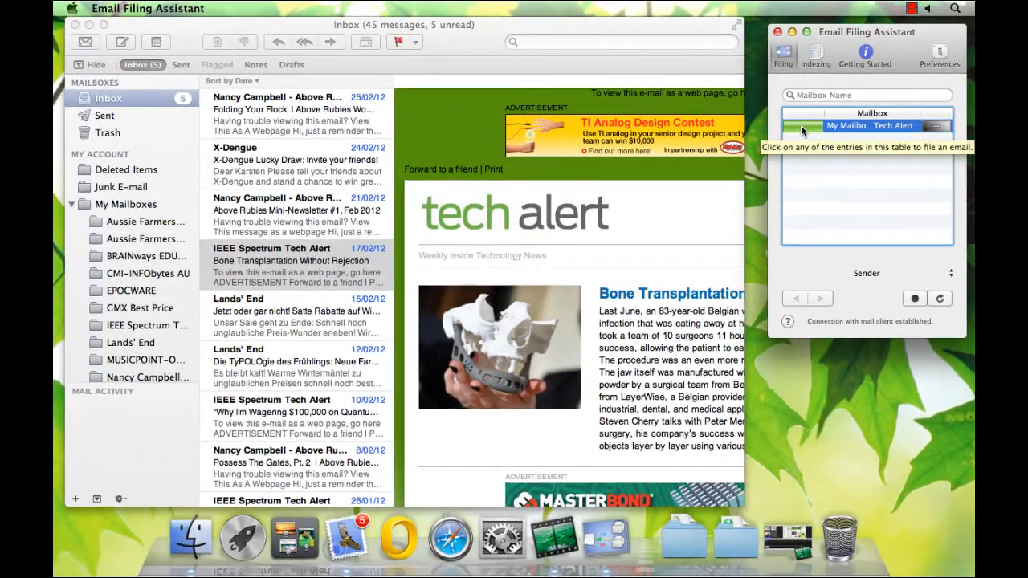
# File the 17/02/12 "Bone Transplantation Without Rejection" message to the suggested IEEE Spectrum Tech Alert mailbox, and undo that filing
pyautogui.click(814, 119)
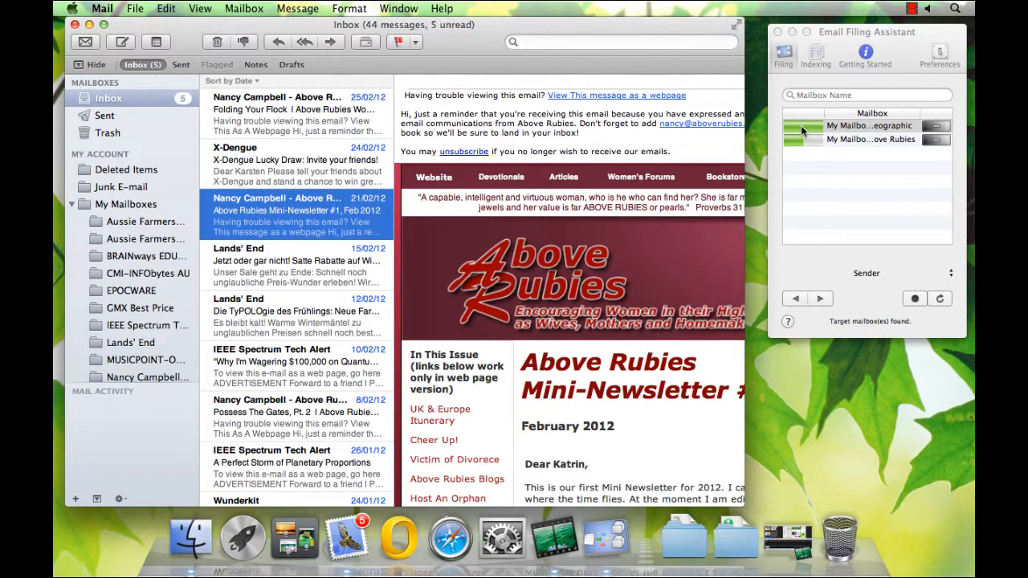
pyautogui.click(795, 299)
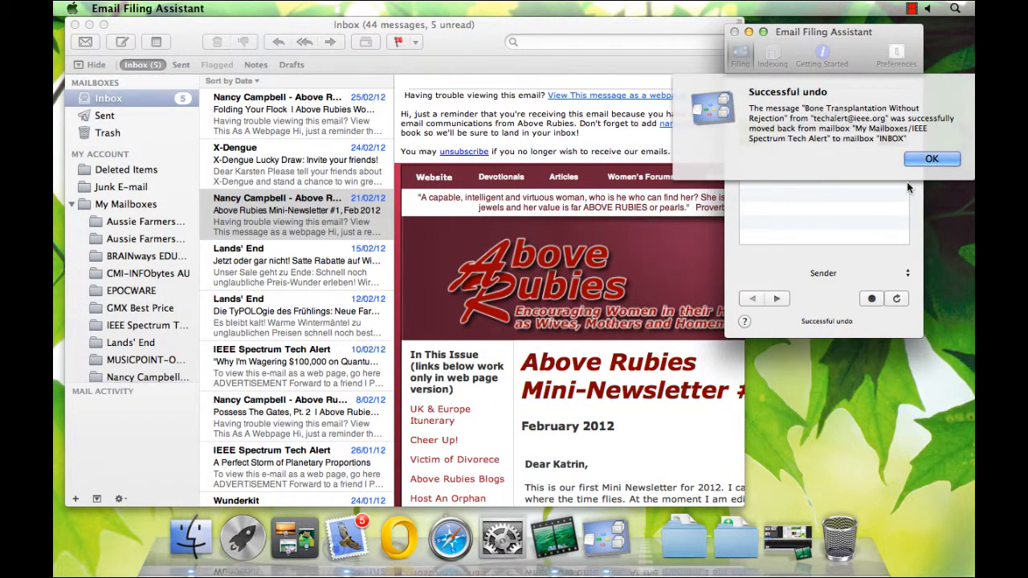
pyautogui.click(932, 159)
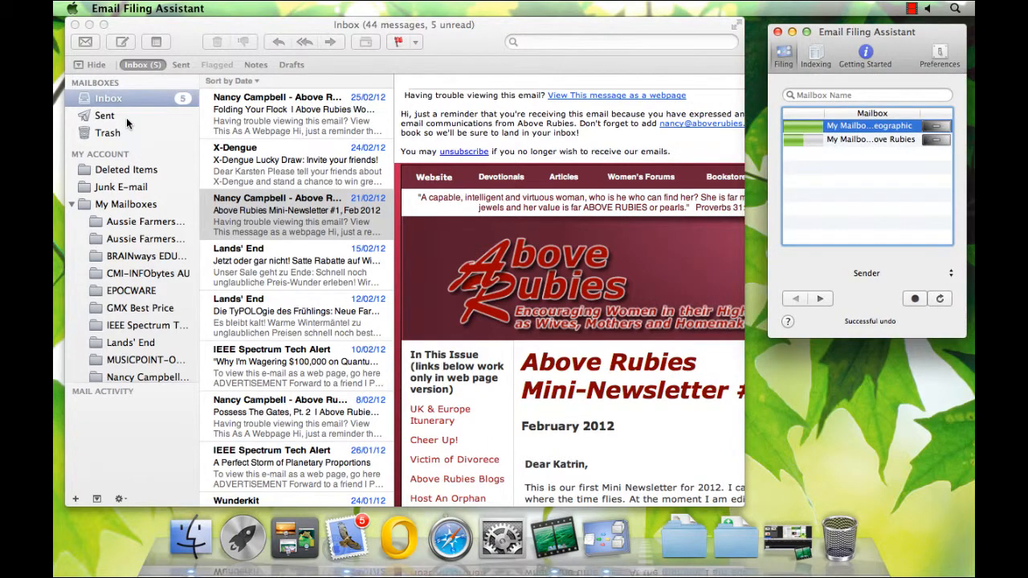
# Return to the Inbox, select the 17/02/12 IEEE Spectrum message and repeat the last filing to My Mailboxes/IEEE Spectrum Tech Alert
pyautogui.click(126, 117)
pyautogui.click(120, 99)
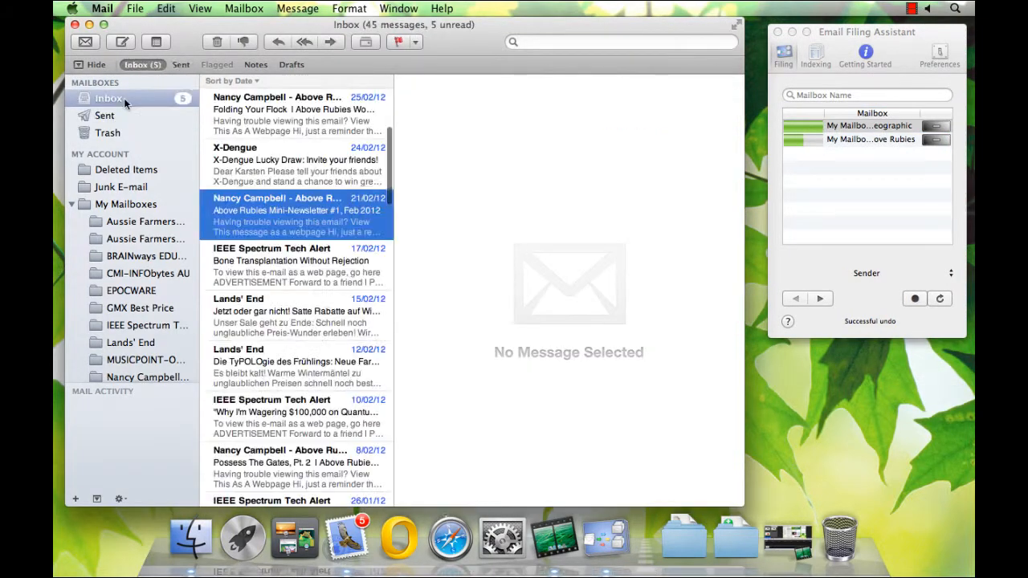
pyautogui.click(256, 265)
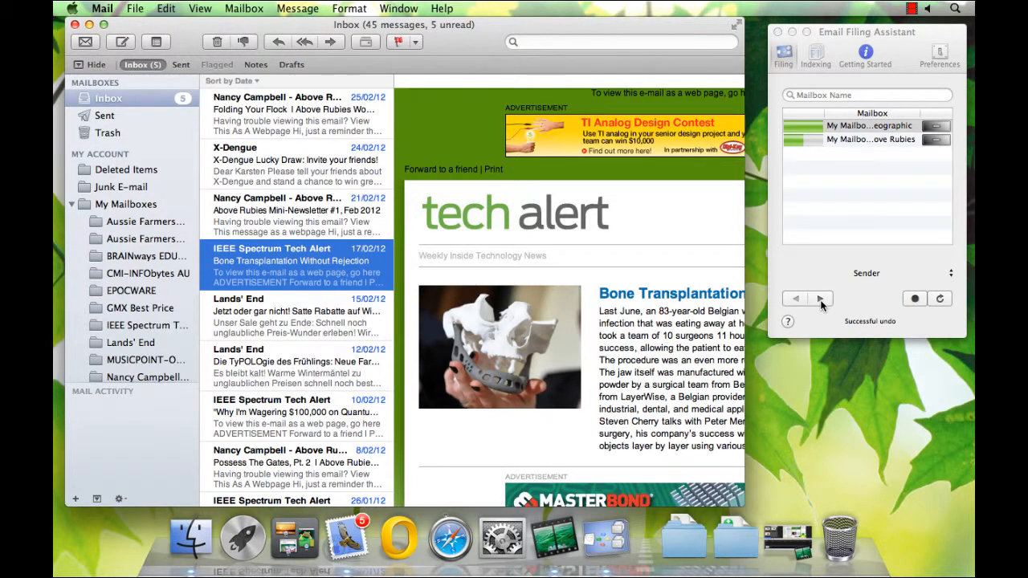
pyautogui.click(821, 301)
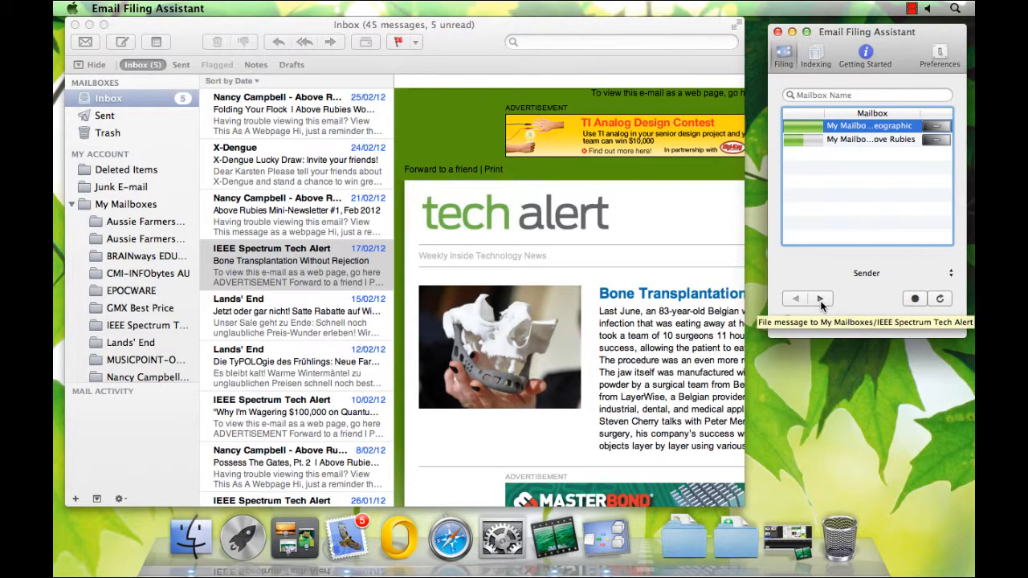
pyautogui.click(820, 300)
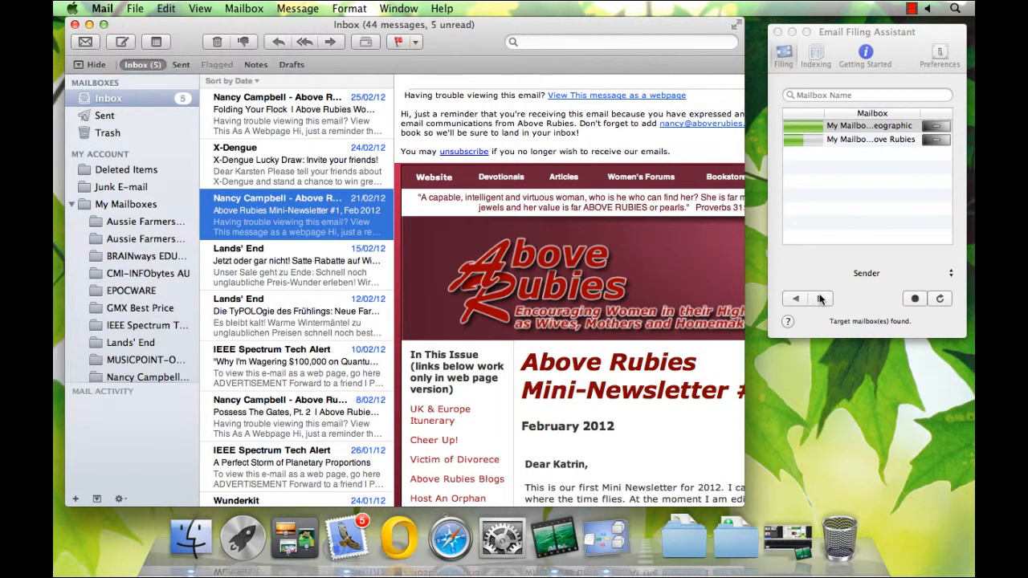
# Repeat the last filing for the 21/02/12 Above Rubies message and open the IEEE Spectrum Tech Alert mailbox
pyautogui.click(820, 299)
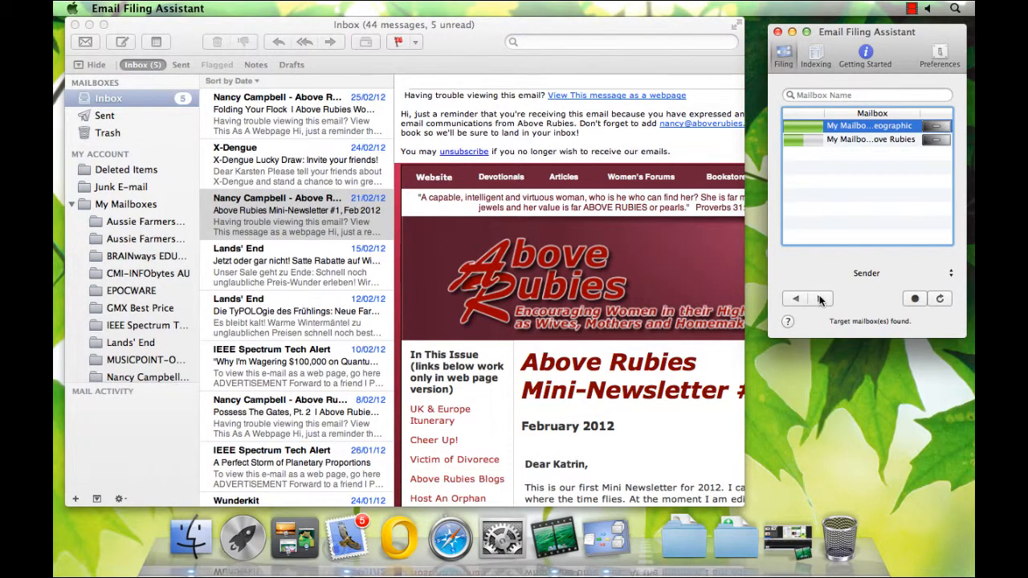
pyautogui.click(820, 299)
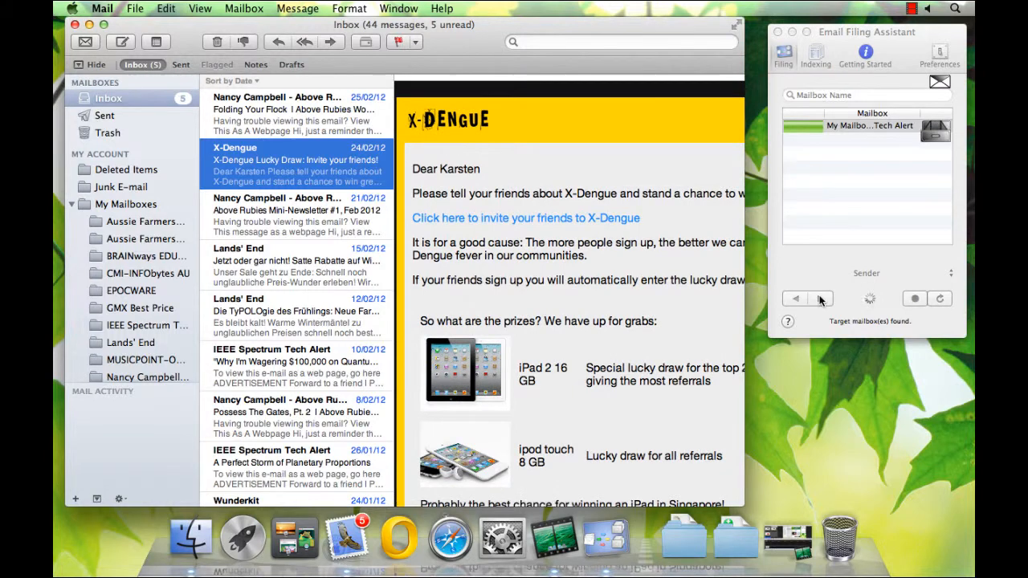
pyautogui.click(145, 325)
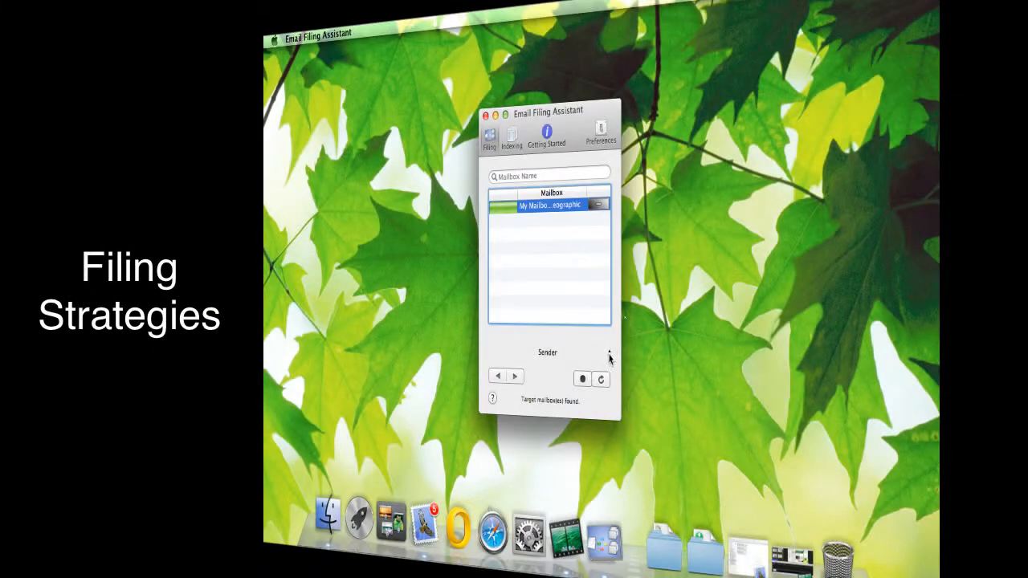
# Examine the filing strategies the assistant offers, keeping the current choice
pyautogui.click(609, 356)
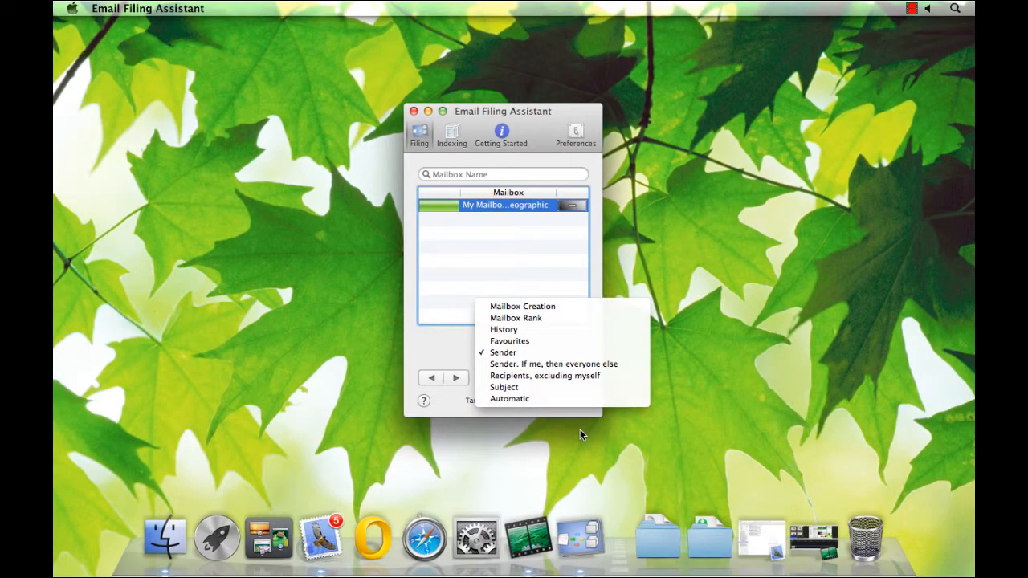
pyautogui.click(627, 517)
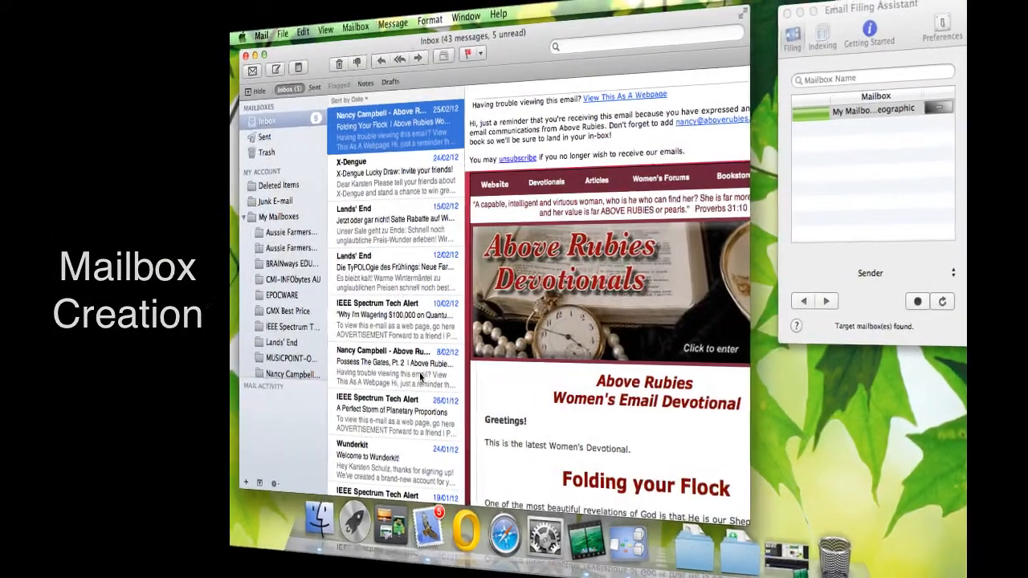
# Select the six Inbox messages dated 25/02/12 through 8/02/12 and set the filing strategy to Mailbox Creation
pyautogui.keyDown('shift'); pyautogui.click(434, 375); pyautogui.keyUp('shift')
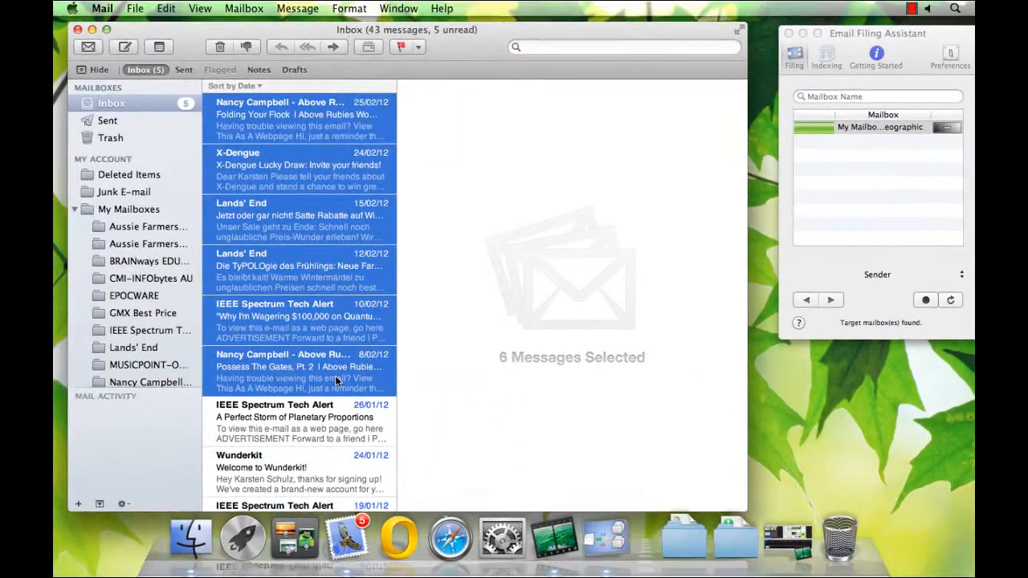
pyautogui.click(932, 277)
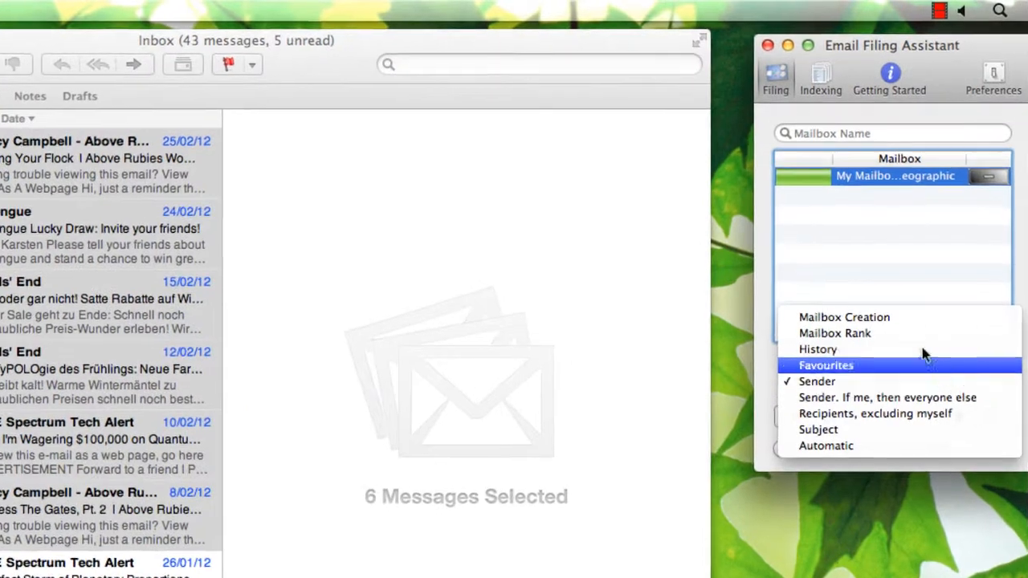
pyautogui.click(886, 320)
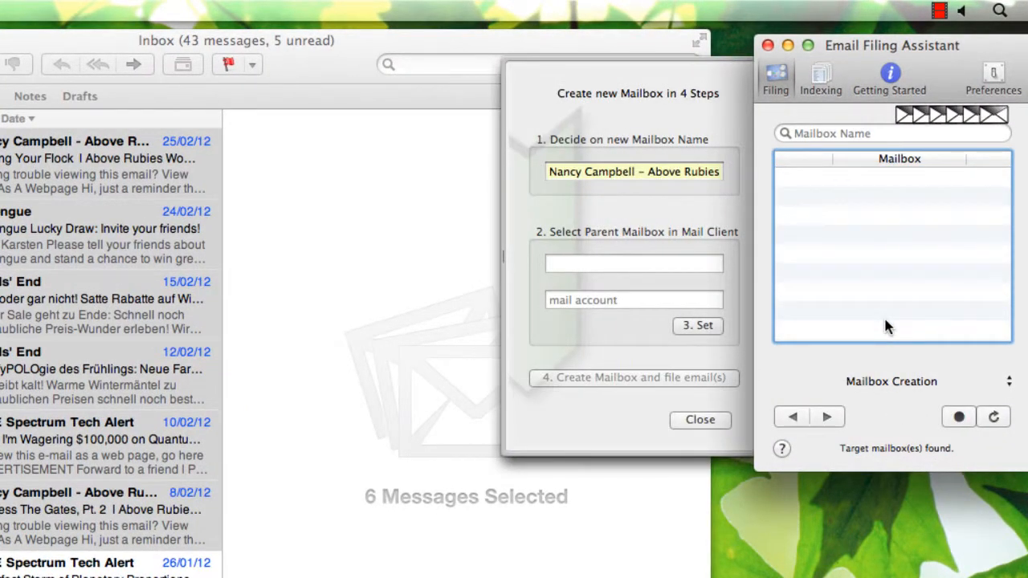
# Name the new mailbox Project A and set My Mailboxes in My Account as its parent
pyautogui.click(634, 171)
pyautogui.write('P')
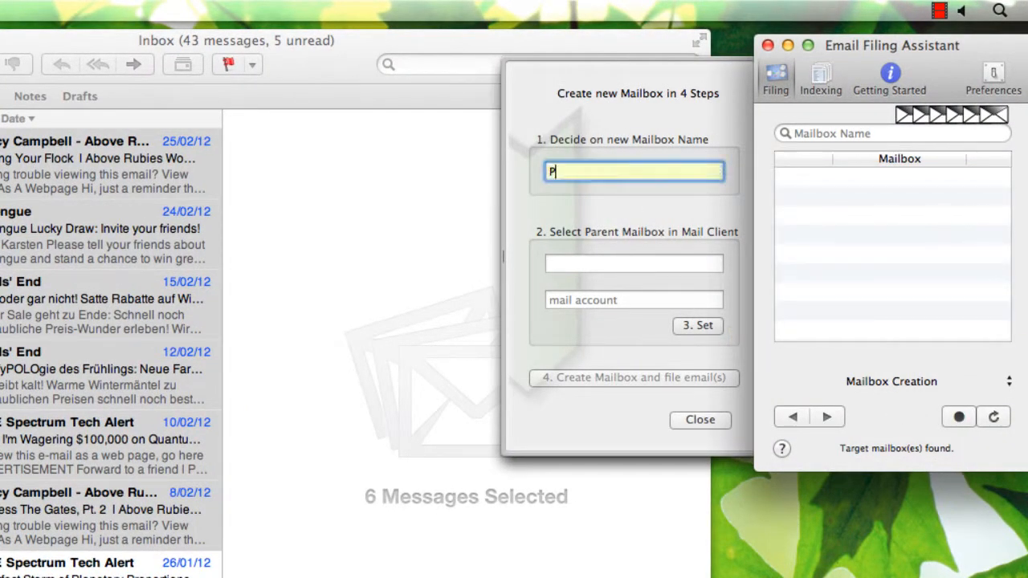
pyautogui.write('roject A')
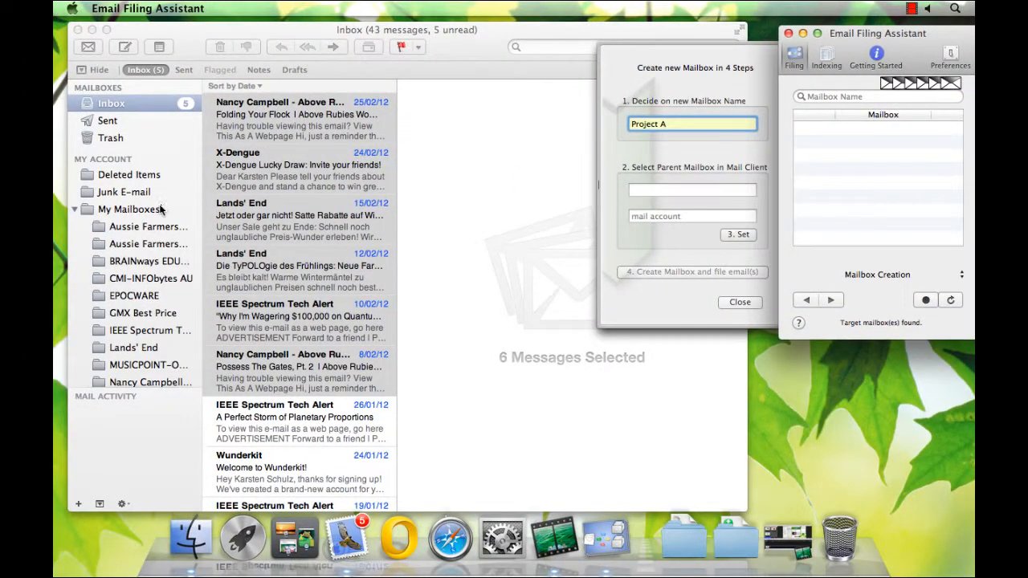
pyautogui.click(159, 209)
pyautogui.click(159, 210)
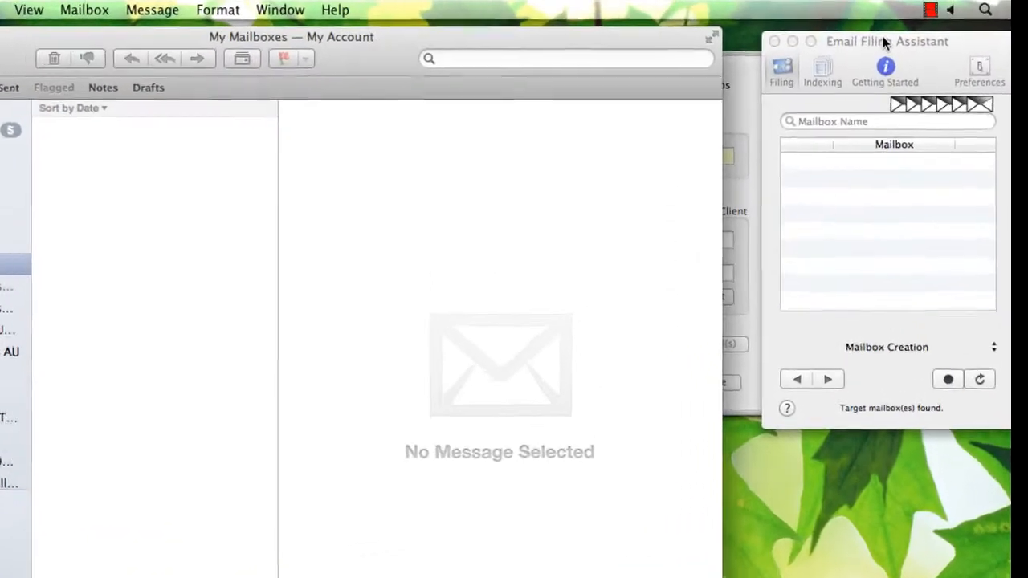
pyautogui.click(796, 69)
pyautogui.click(699, 327)
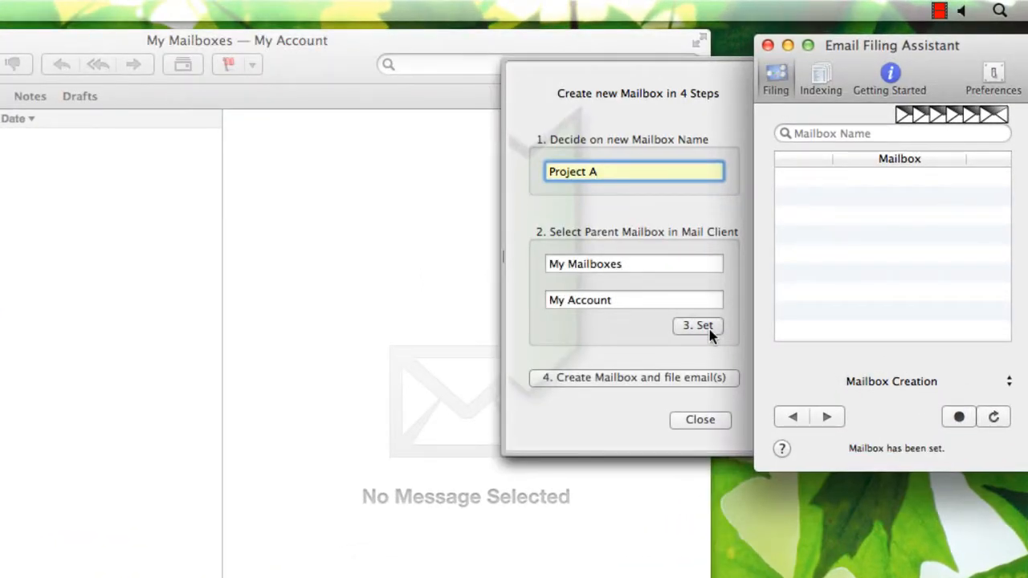
# Create the Project A mailbox, file the selected emails into it, and open that mailbox under My Mailboxes
pyautogui.click(701, 384)
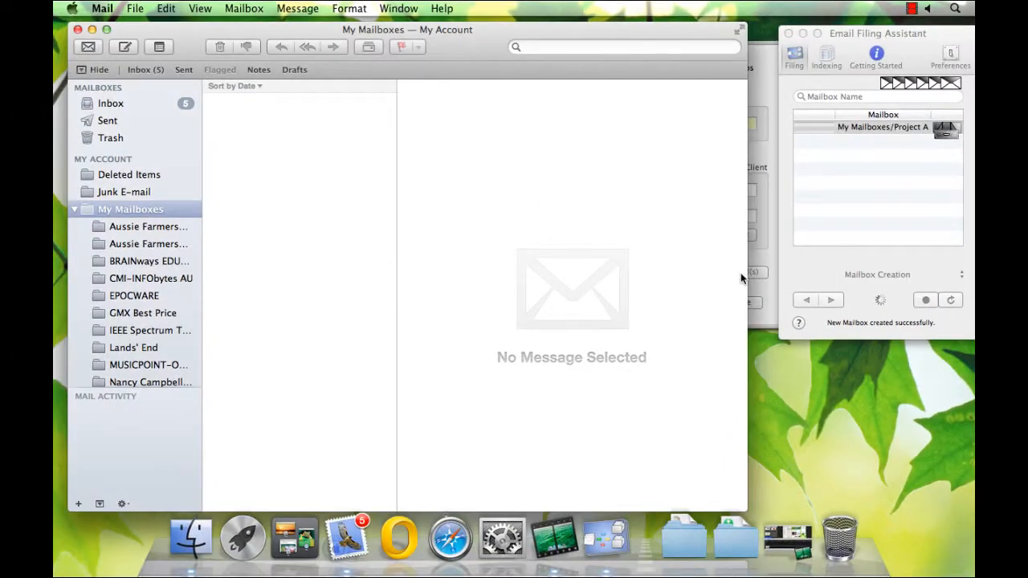
pyautogui.scroll(-1, 161, 293)
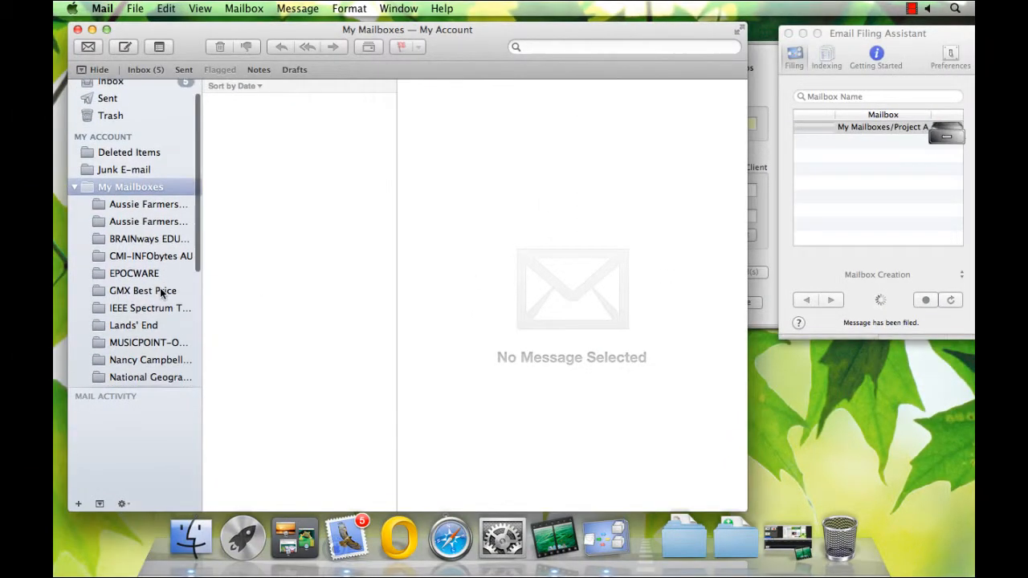
pyautogui.scroll(-4, 161, 292)
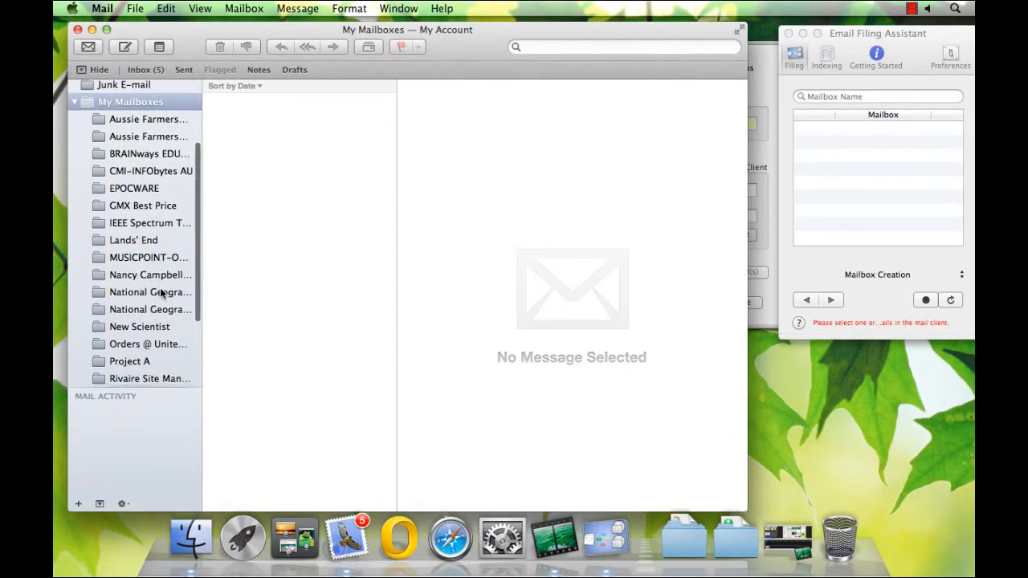
pyautogui.scroll(-3, 160, 292)
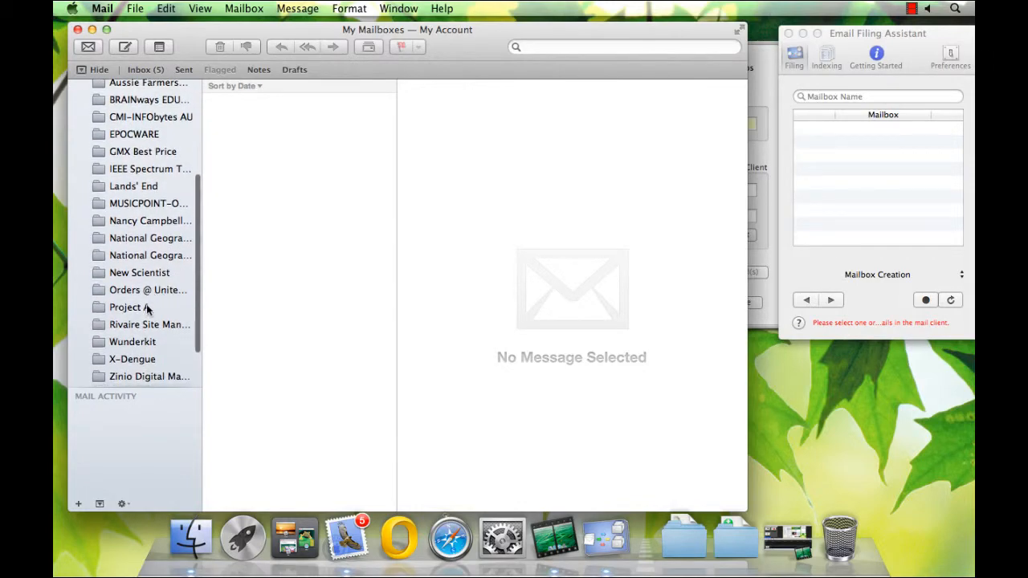
pyautogui.click(146, 310)
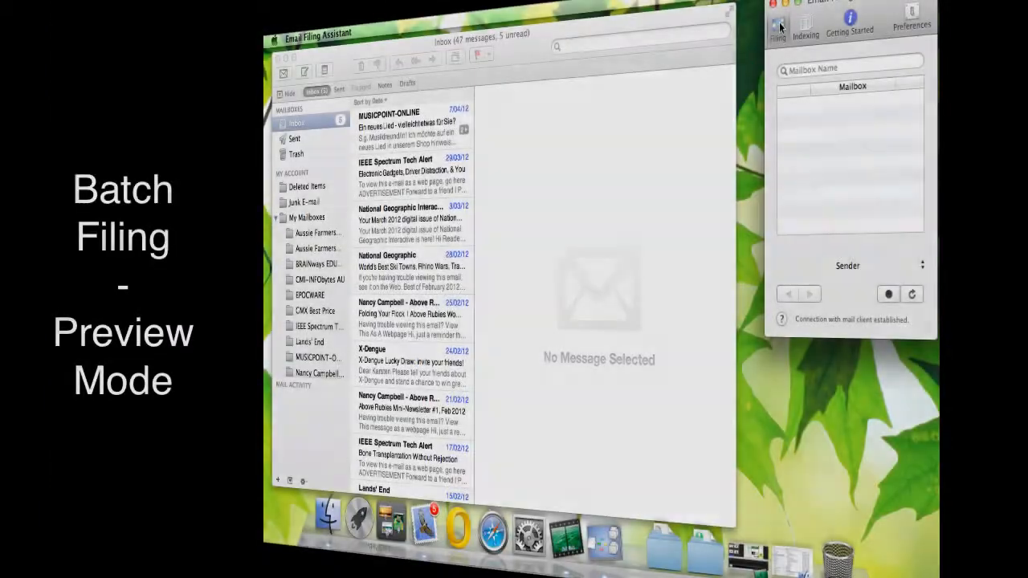
# Set Inbox as the batch mailbox and run batch filing by sender in preview mode using existing mailboxes
pyautogui.click(780, 28)
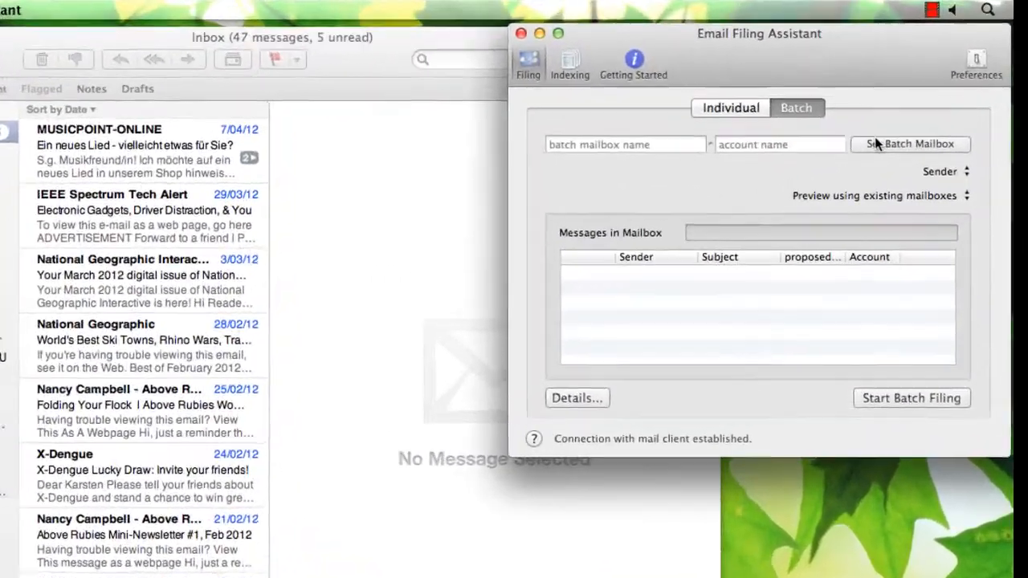
pyautogui.click(871, 112)
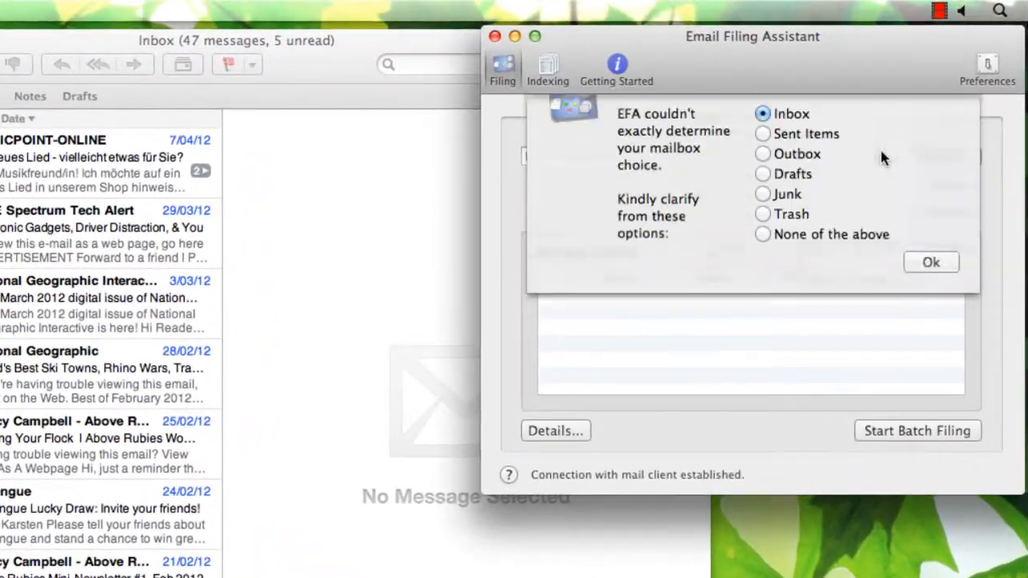
pyautogui.click(920, 288)
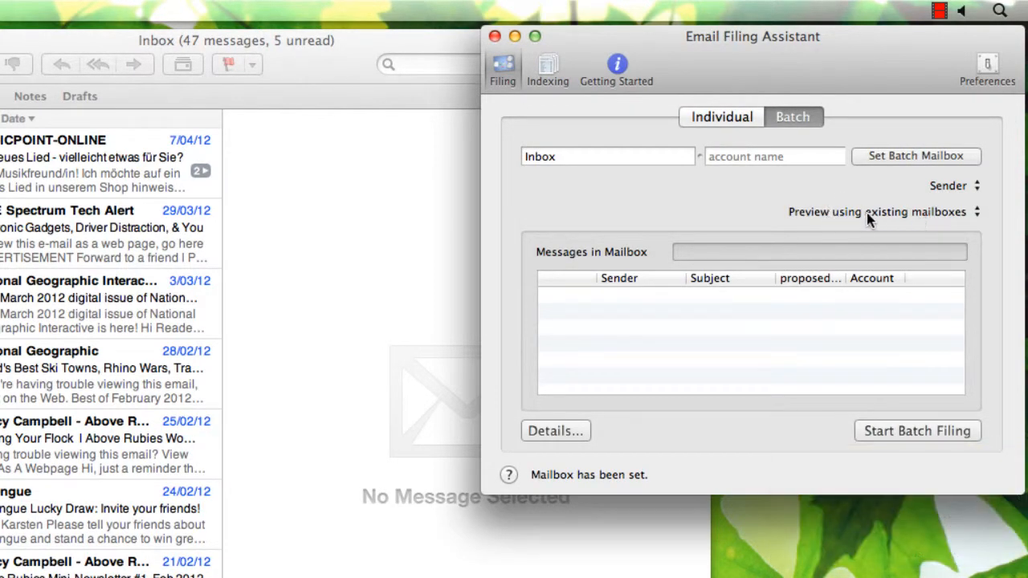
pyautogui.click(900, 432)
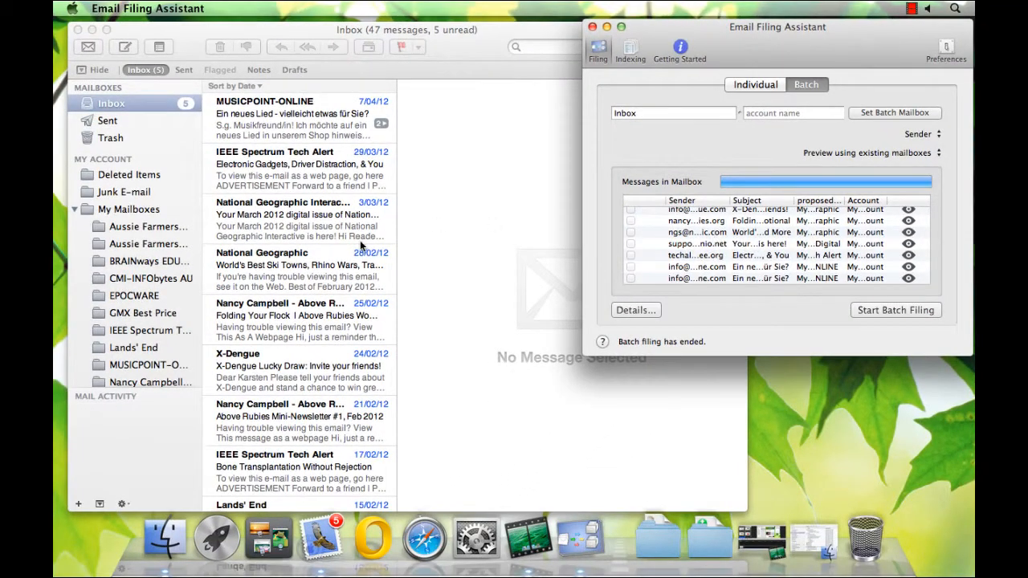
# Look through the batch preview entries and show the filing details of the 25/02/12 Folding Your Flock message
pyautogui.scroll(-15, 344, 247)
pyautogui.scroll(15, 344, 247)
pyautogui.scroll(10, 743, 246)
pyautogui.scroll(-10, 744, 247)
pyautogui.click(766, 223)
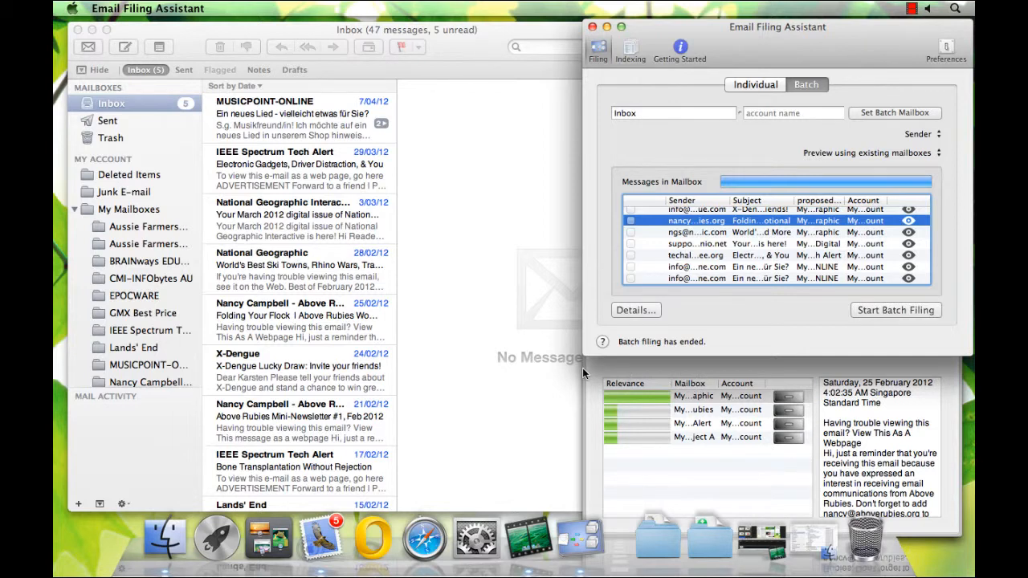
# Widen the assistant window and resize the details table columns, narrowing Relevance and widening Mailbox
pyautogui.moveTo(583, 368)
pyautogui.mouseDown()
pyautogui.moveTo(544, 367)
pyautogui.moveTo(570, 355)
pyautogui.mouseUp()
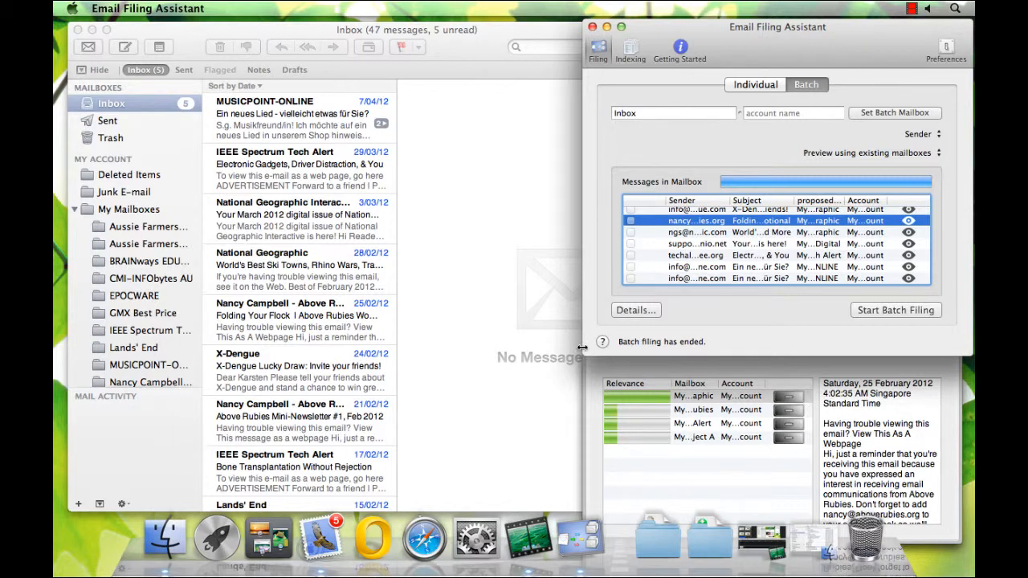
pyautogui.moveTo(583, 347); pyautogui.dragTo(491, 346)
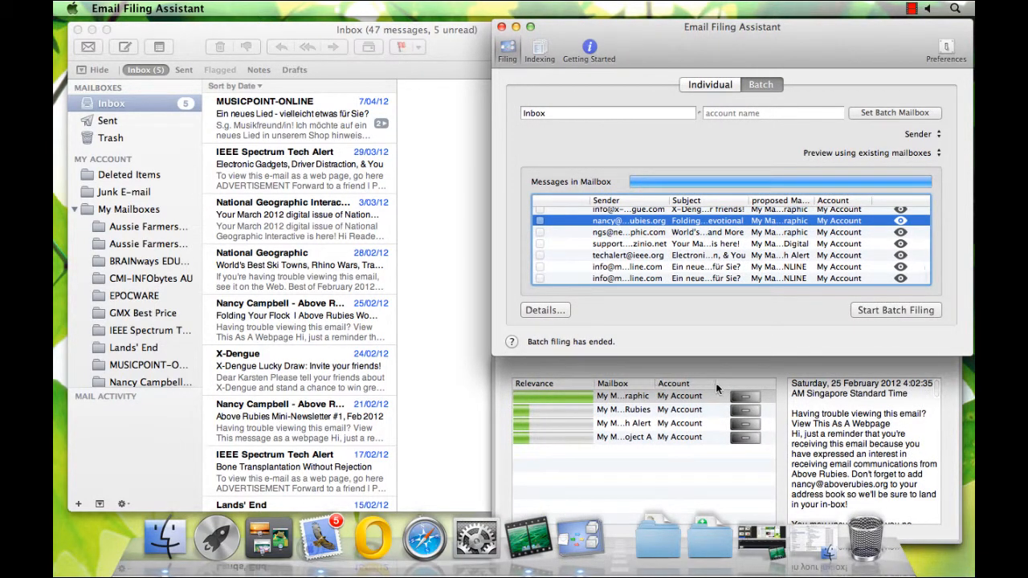
pyautogui.moveTo(595, 384); pyautogui.dragTo(567, 384)
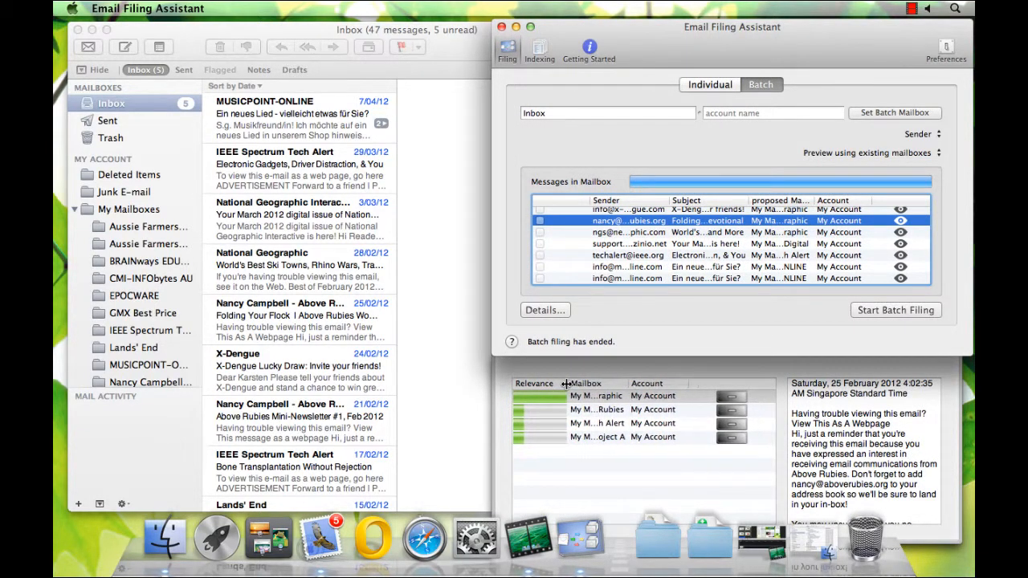
pyautogui.moveTo(689, 382); pyautogui.dragTo(712, 383)
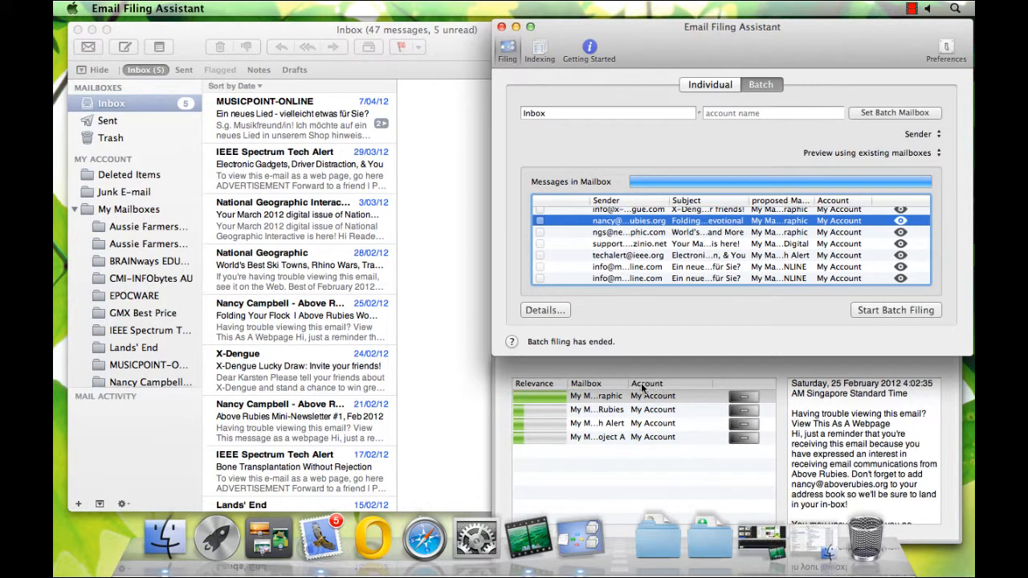
pyautogui.moveTo(628, 384); pyautogui.dragTo(660, 384)
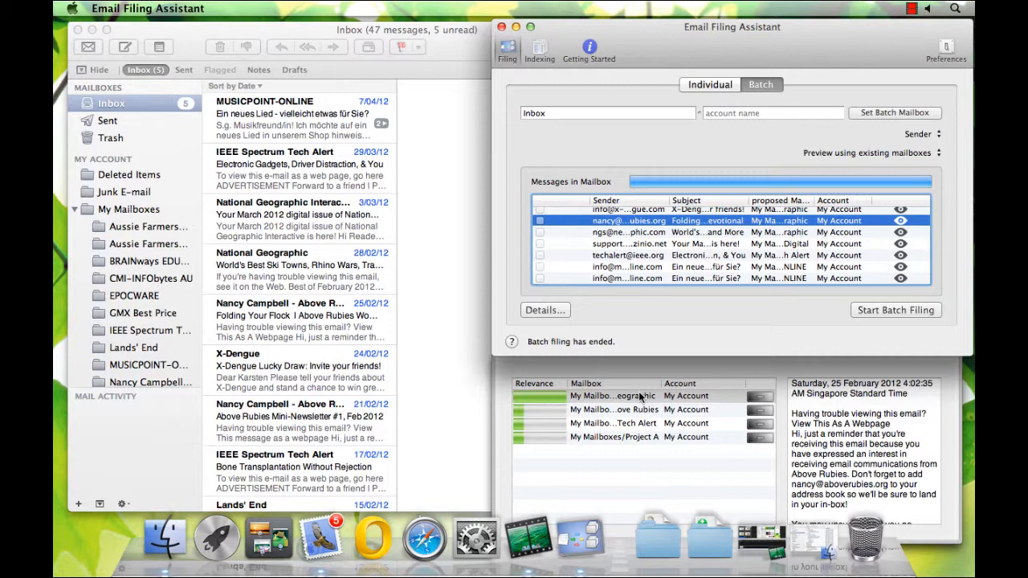
# File the 25/02/12 message into the Above Rubies mailbox and show the filing details of the 3/03/12 National Geographic Interactive message
pyautogui.doubleClick(639, 411)
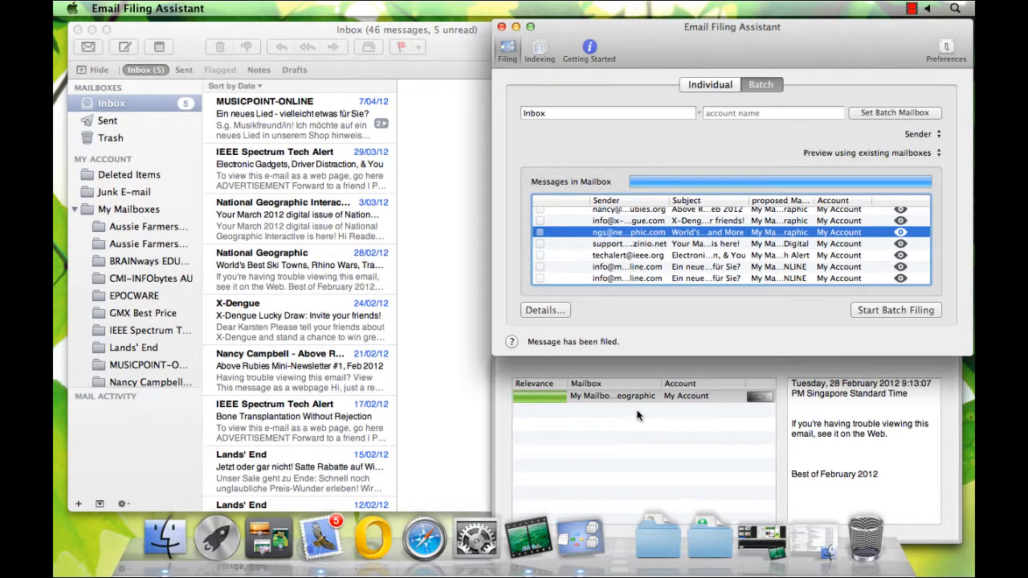
pyautogui.click(634, 244)
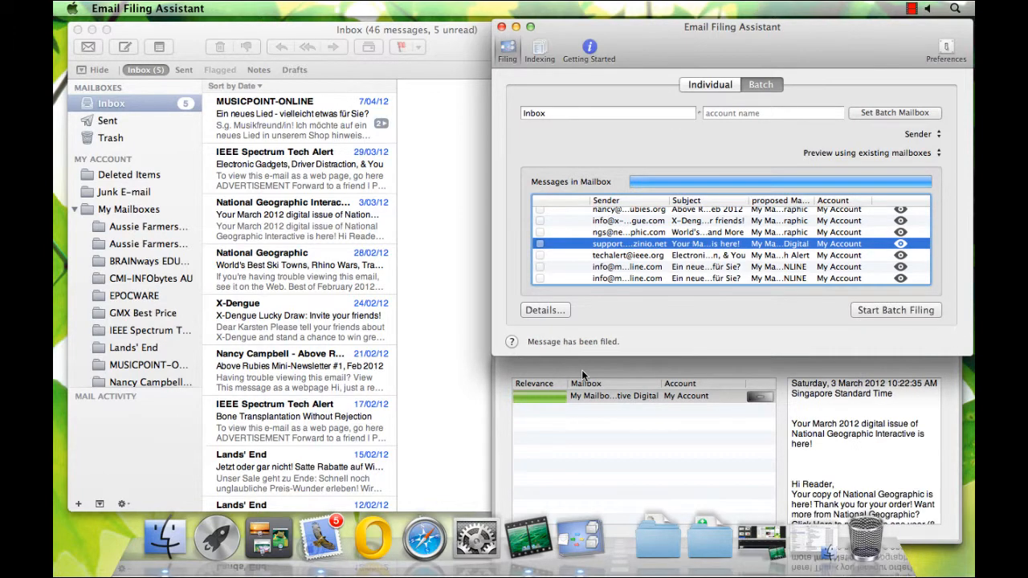
pyautogui.click(555, 399)
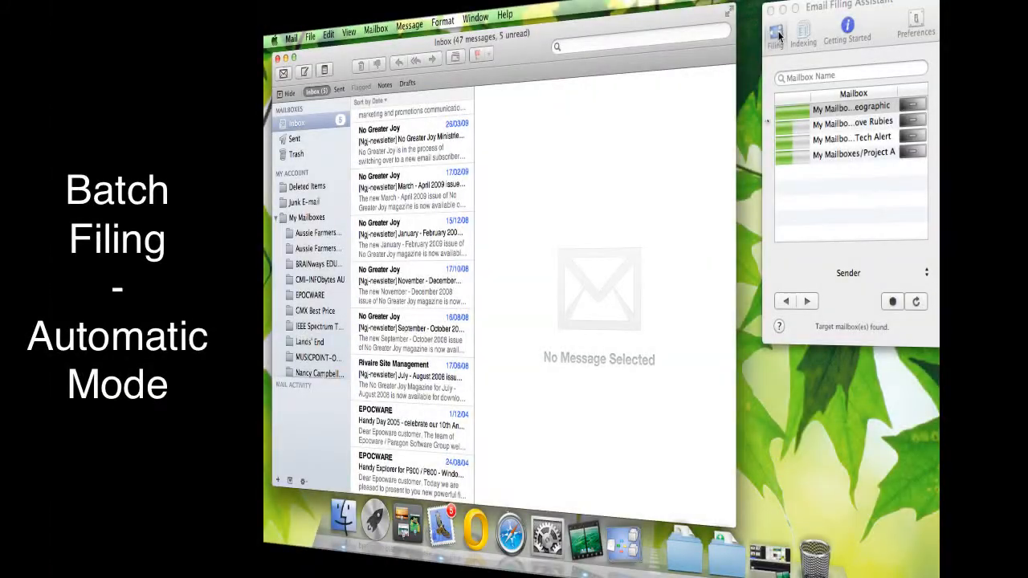
# Set Inbox as the batch mailbox and run batch filing by sender with automatic filing into existing mailboxes
pyautogui.click(779, 35)
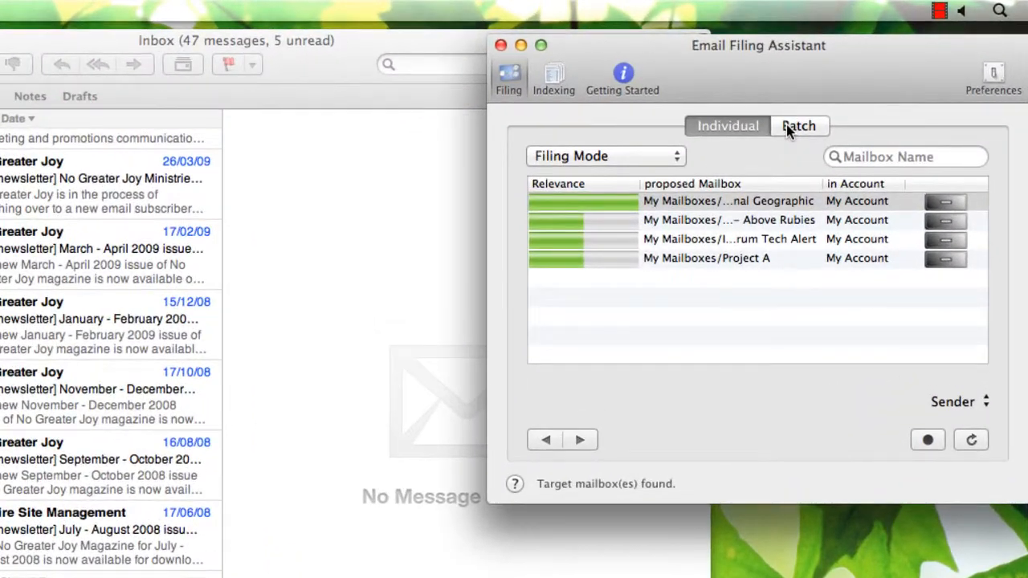
pyautogui.click(787, 127)
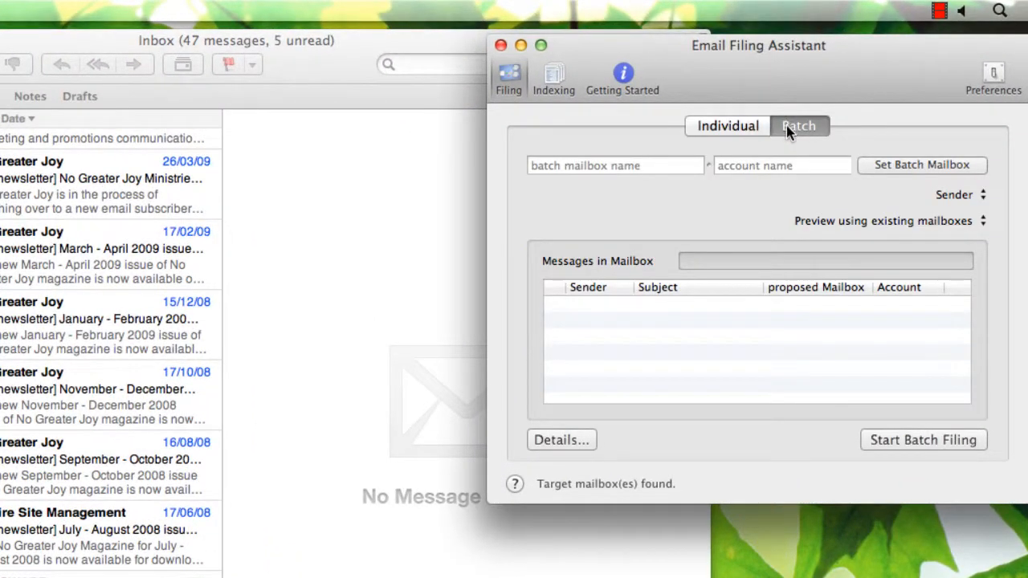
pyautogui.click(905, 167)
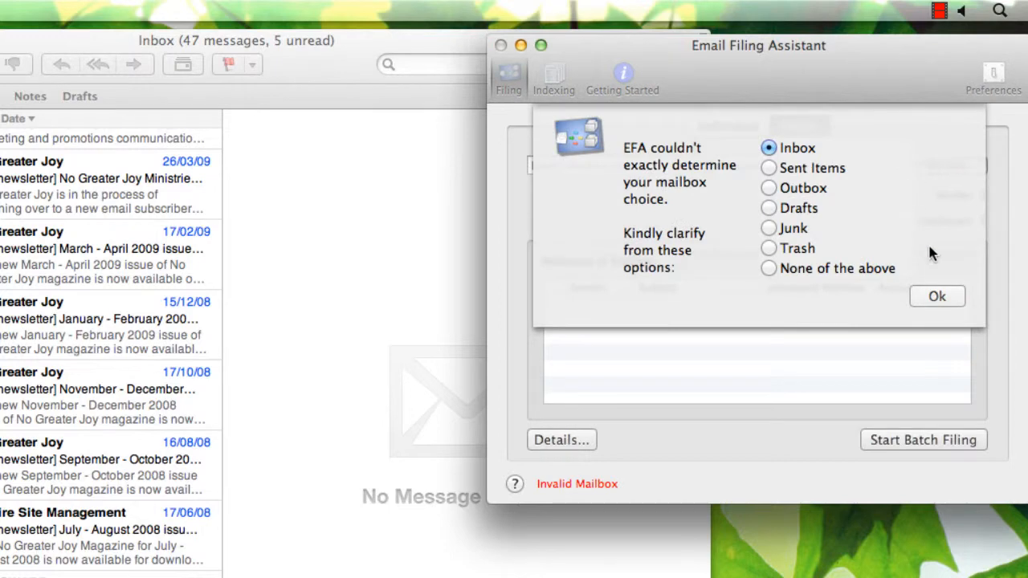
pyautogui.click(932, 296)
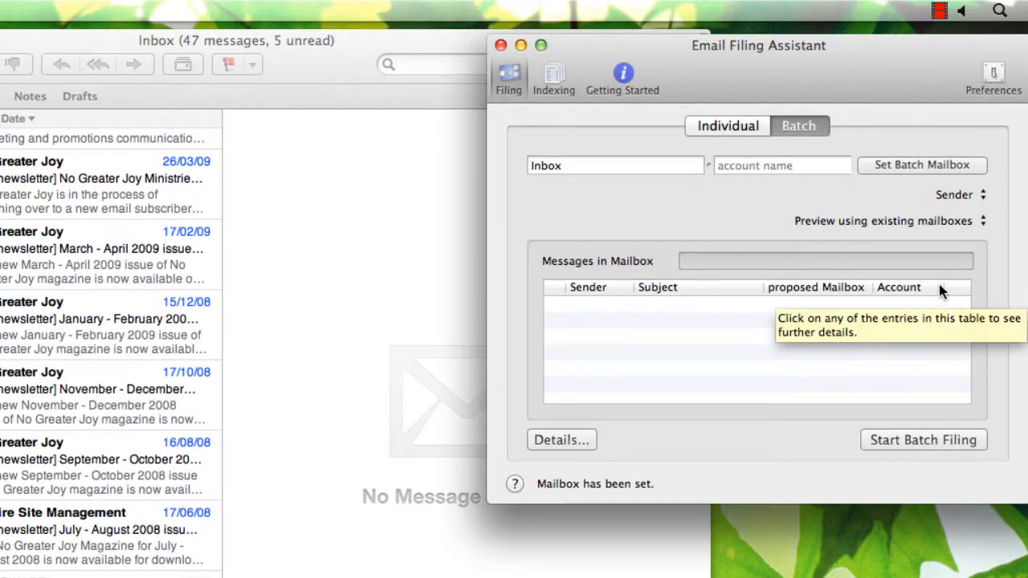
pyautogui.click(948, 223)
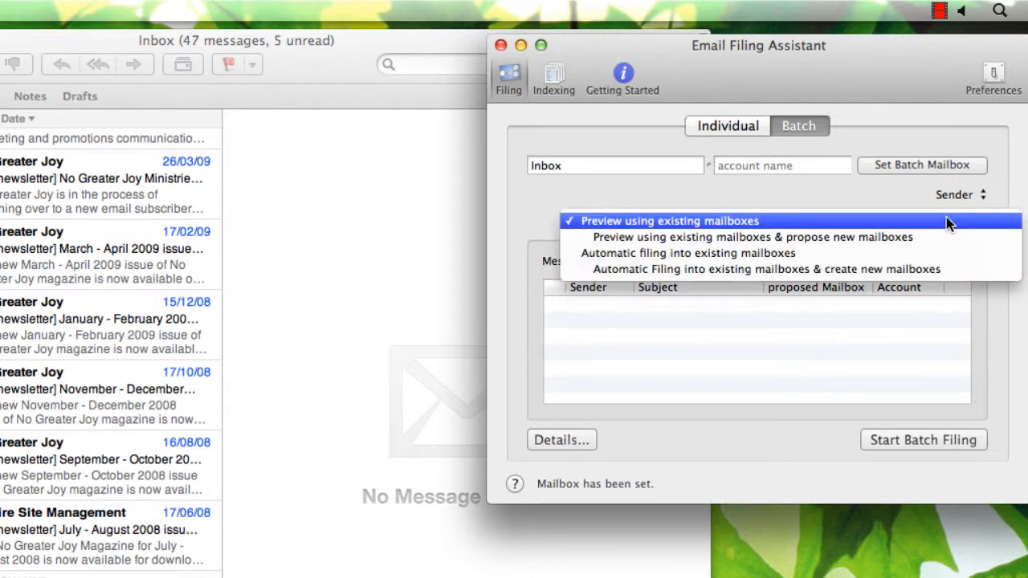
pyautogui.click(903, 254)
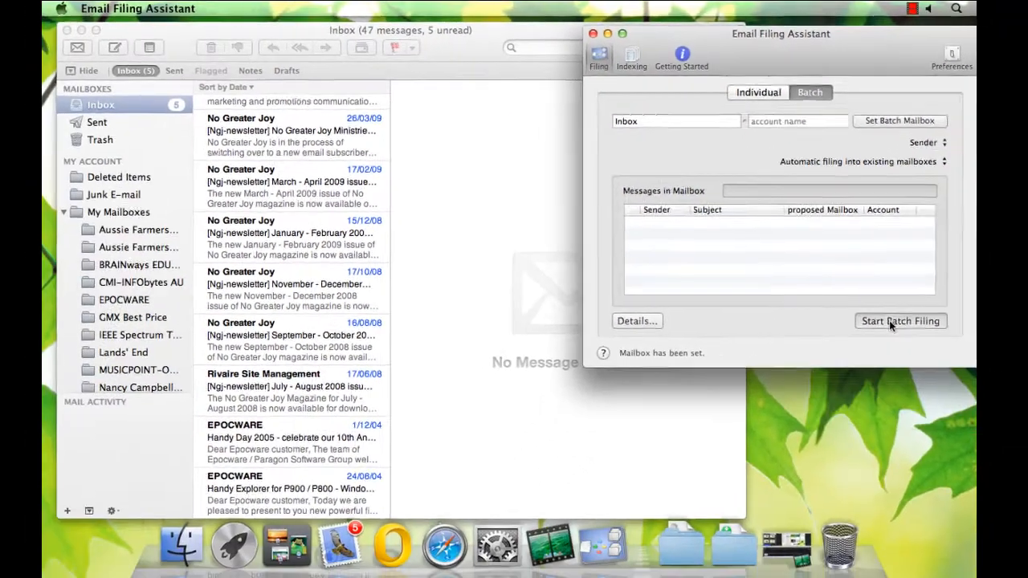
pyautogui.click(902, 441)
pyautogui.click(823, 203)
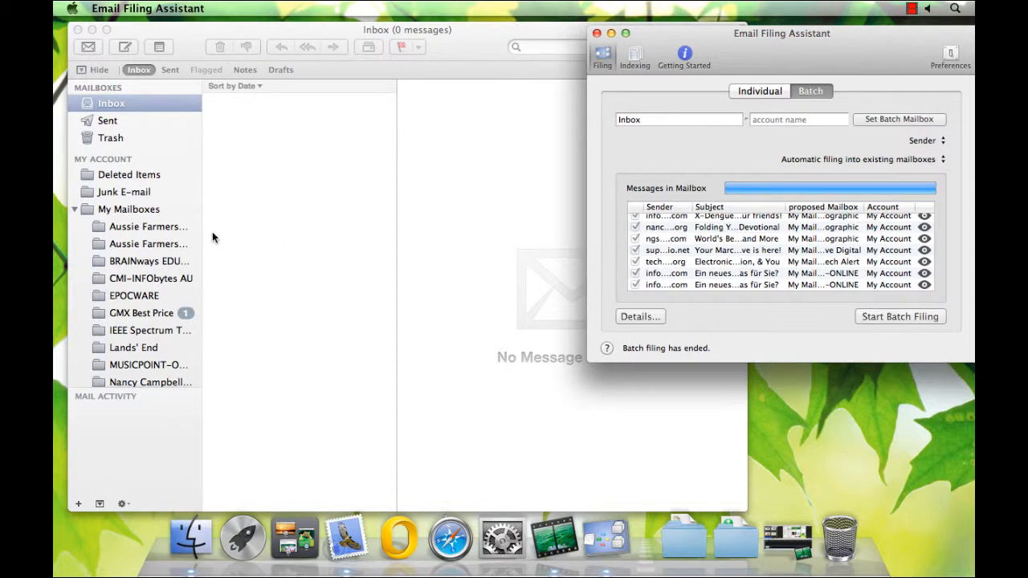
# Check the messages filed in the Aussie Farmers, BRAINways EDUCATION, CMI-INFObytes AU and EPOCWARE mailboxes
pyautogui.click(162, 229)
pyautogui.click(161, 229)
pyautogui.click(161, 245)
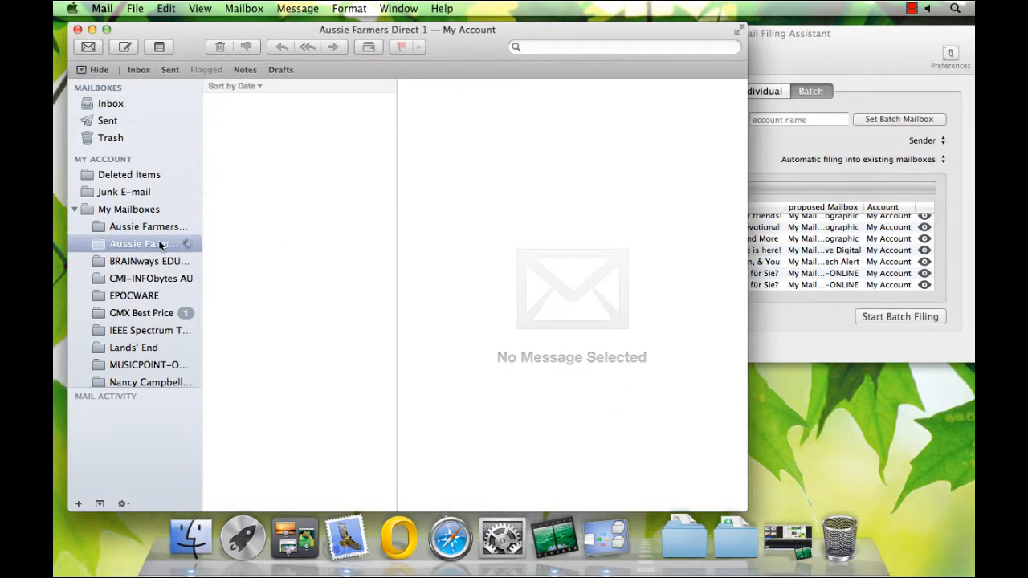
pyautogui.click(160, 263)
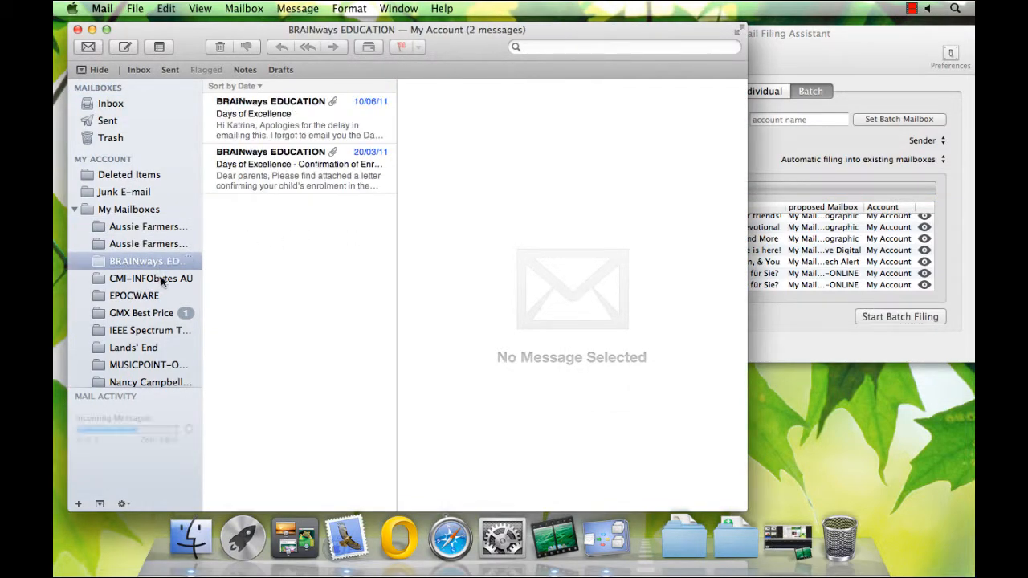
pyautogui.click(161, 279)
pyautogui.click(160, 297)
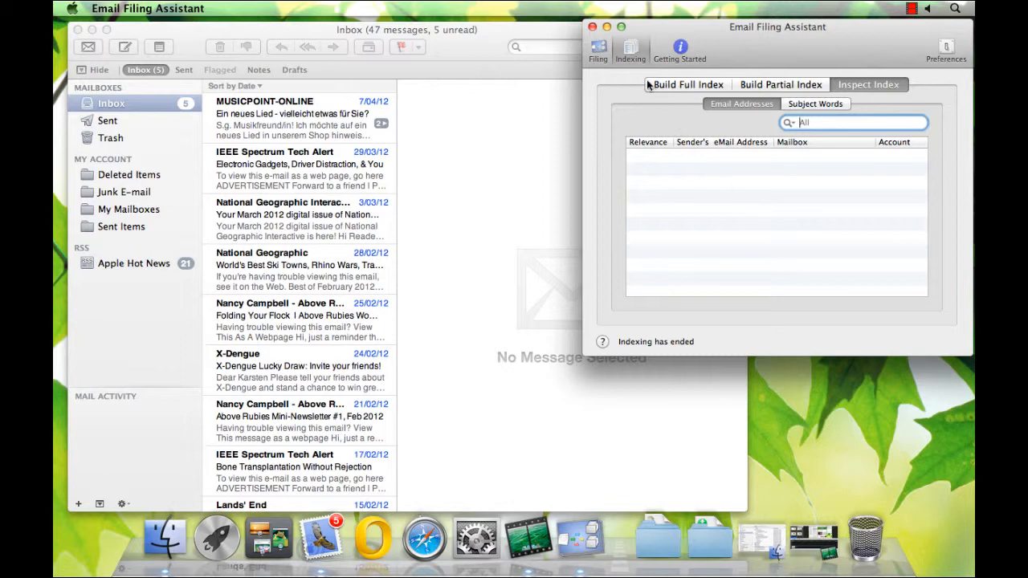
# Check the parent mailbox set for mailbox creation in the assistant's filing preferences
pyautogui.click(602, 50)
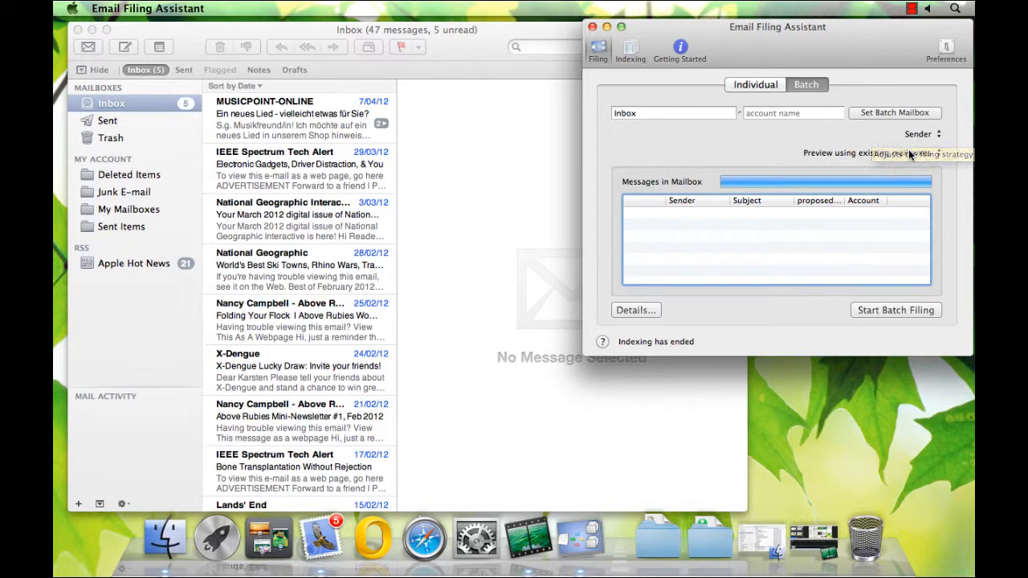
pyautogui.click(947, 50)
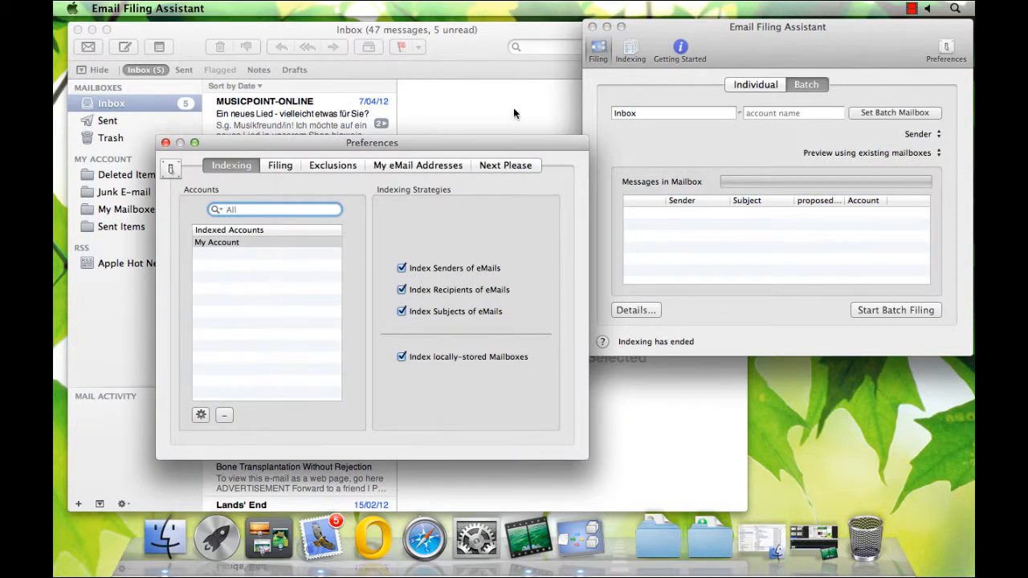
pyautogui.click(289, 164)
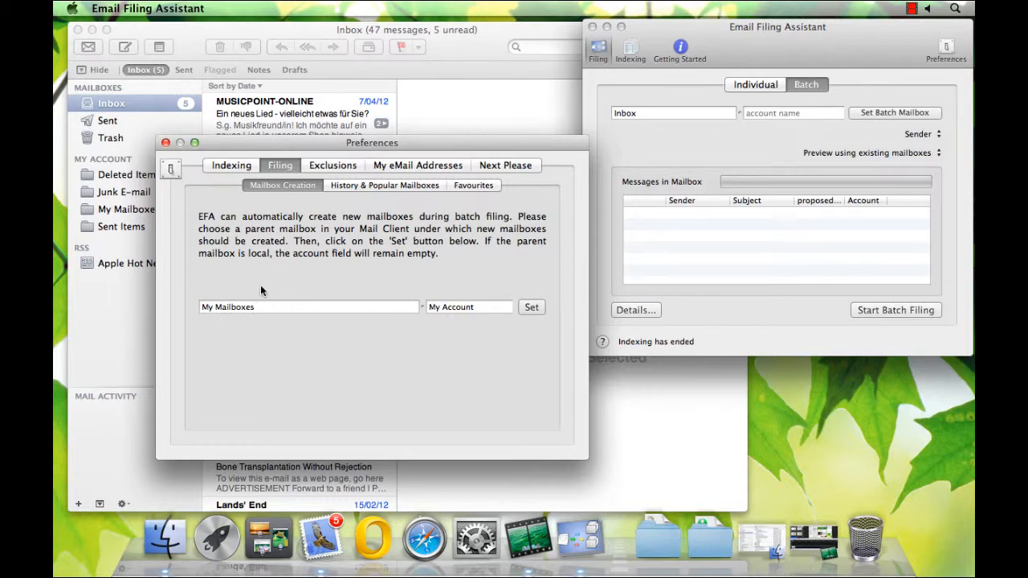
pyautogui.click(165, 143)
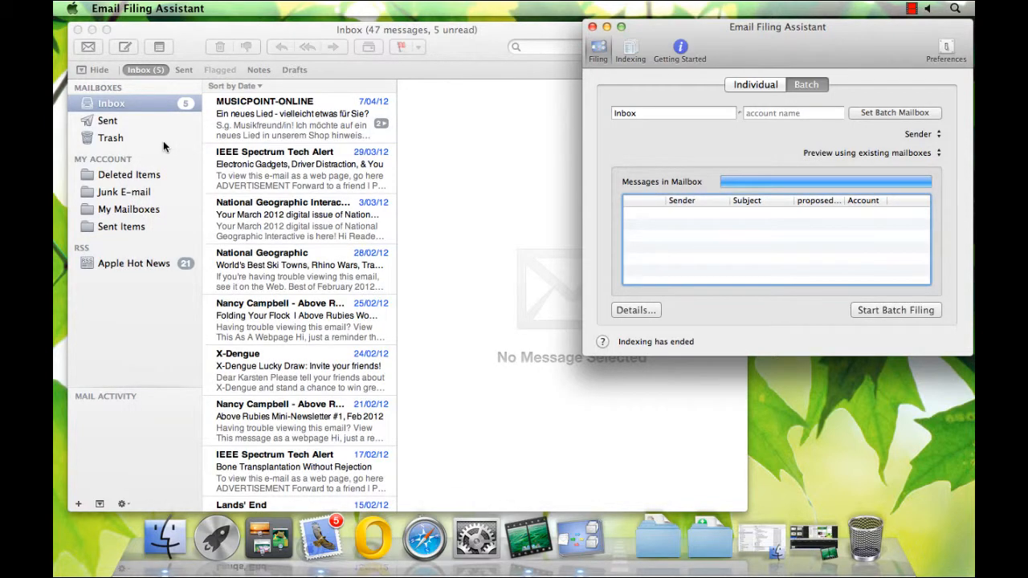
# Batch file the Inbox with automatic filing into existing mailboxes and creation of new mailboxes
pyautogui.click(890, 155)
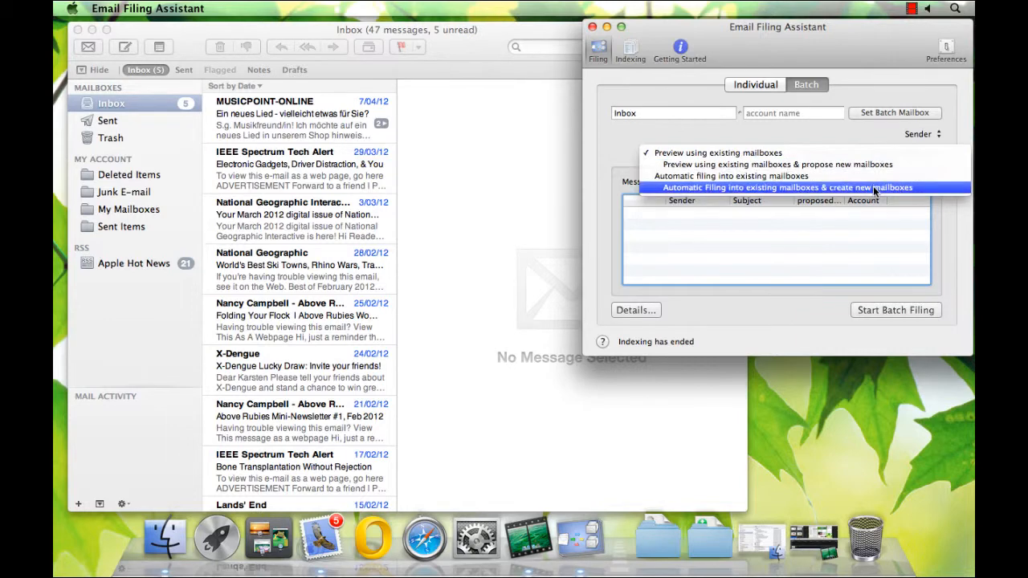
pyautogui.click(875, 189)
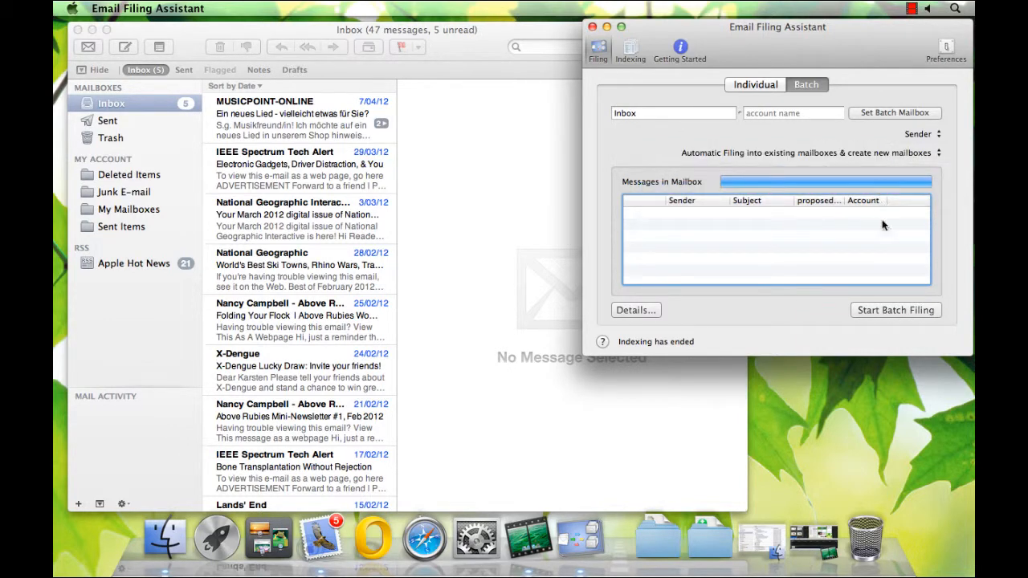
pyautogui.click(888, 310)
pyautogui.click(827, 199)
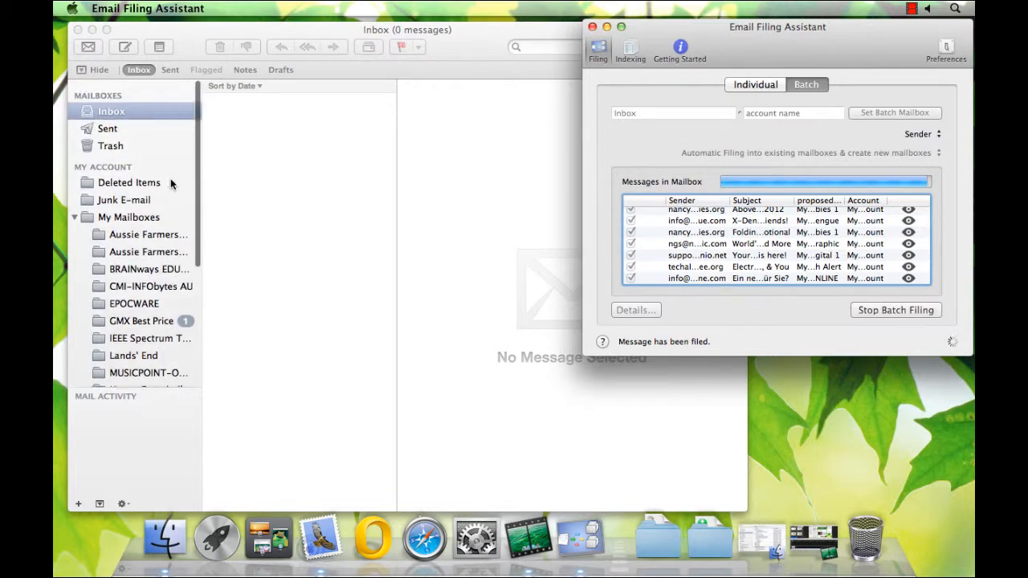
# Open the message filed in the National Geographic Interactive Digital 1 mailbox in Mail
pyautogui.scroll(-5, 145, 273)
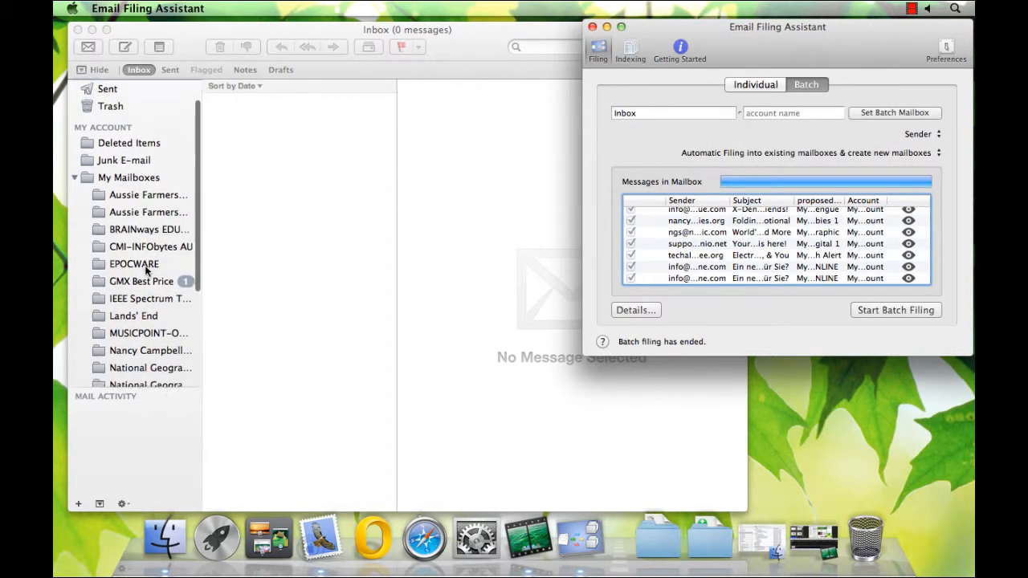
pyautogui.click(142, 293)
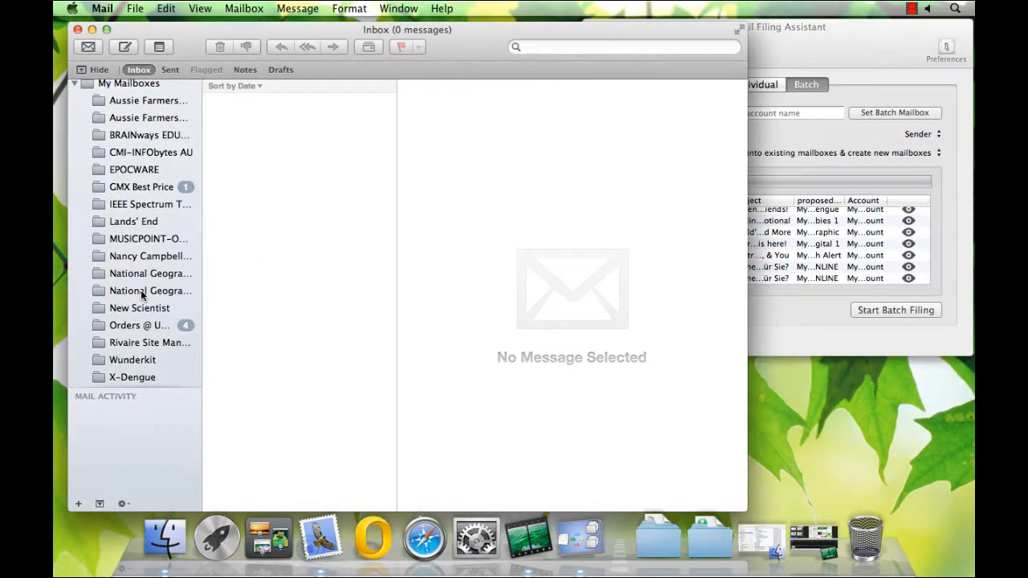
pyautogui.click(142, 292)
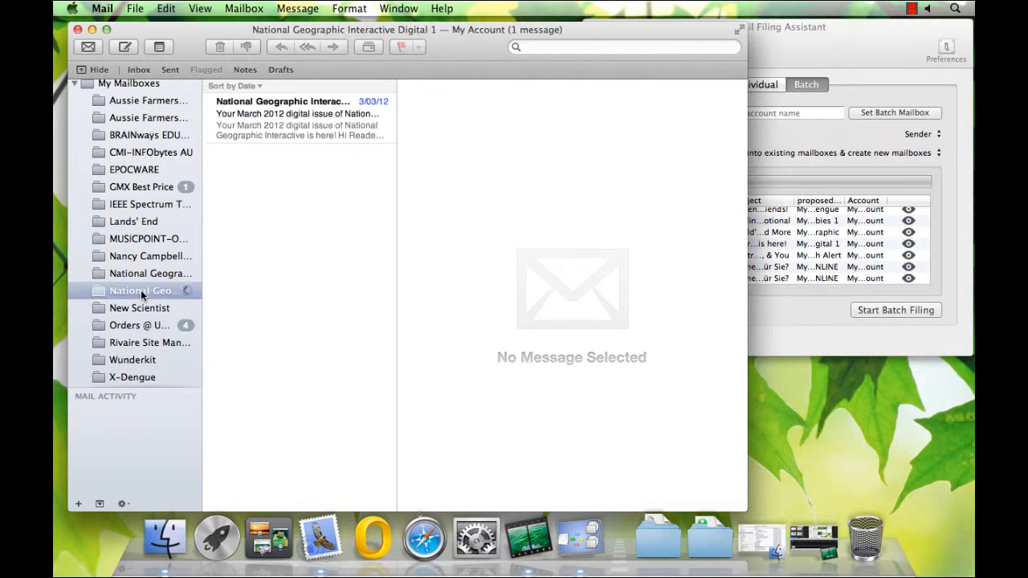
pyautogui.click(268, 126)
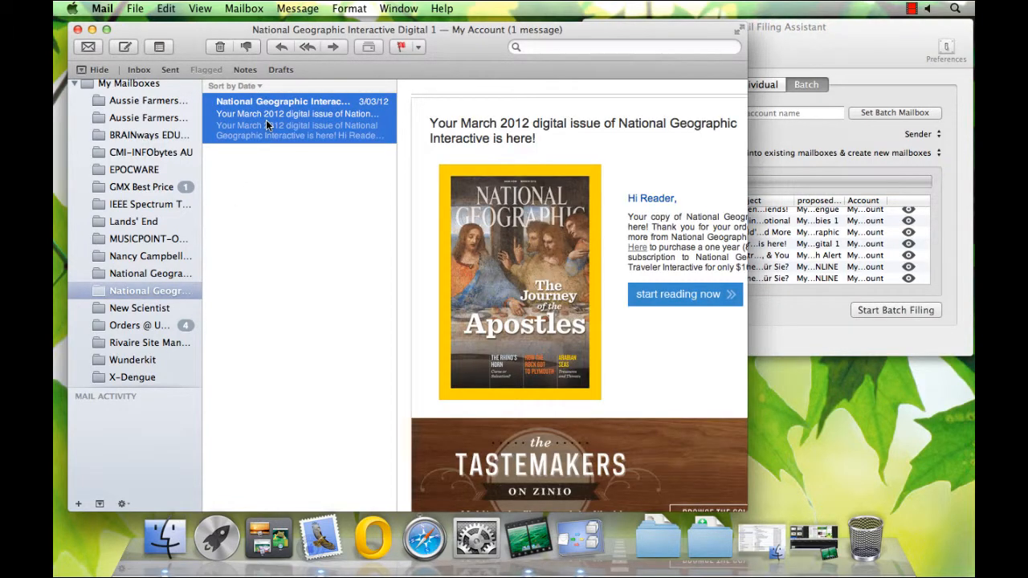
# In Email Filing Assistant, search the index's email addresses for "ieee" and clear the search
pyautogui.click(857, 59)
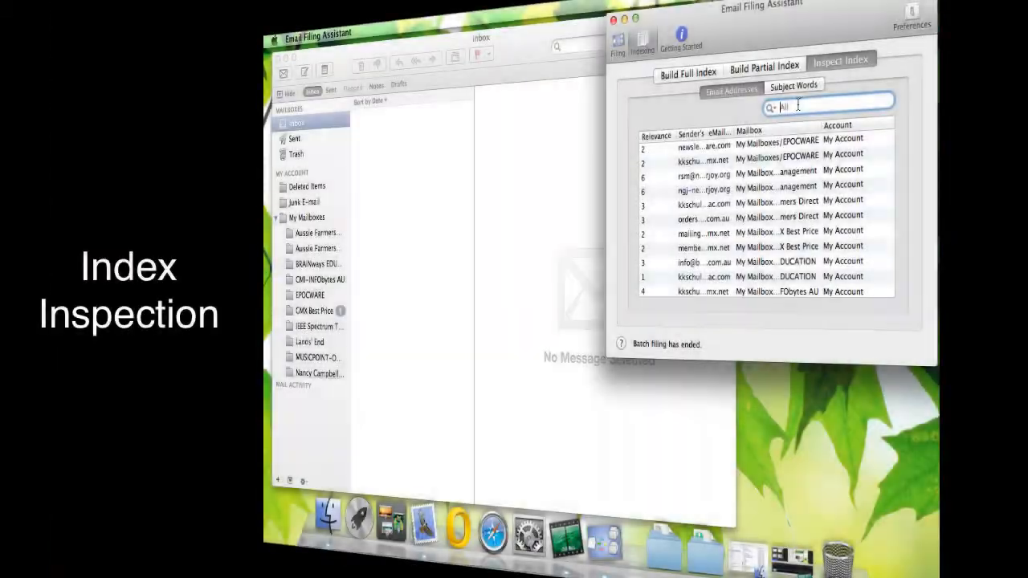
pyautogui.write('iee')
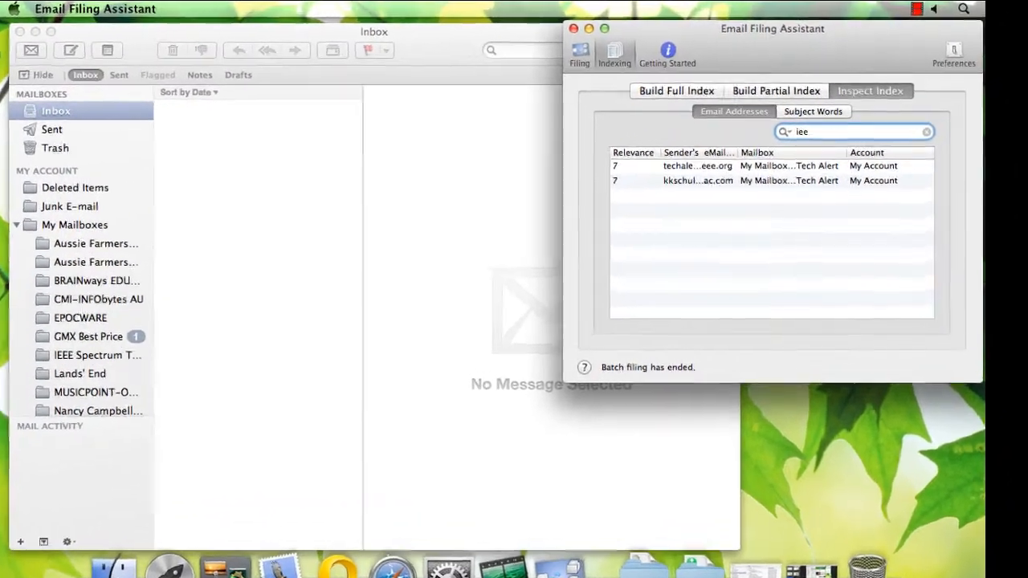
pyautogui.write('e')
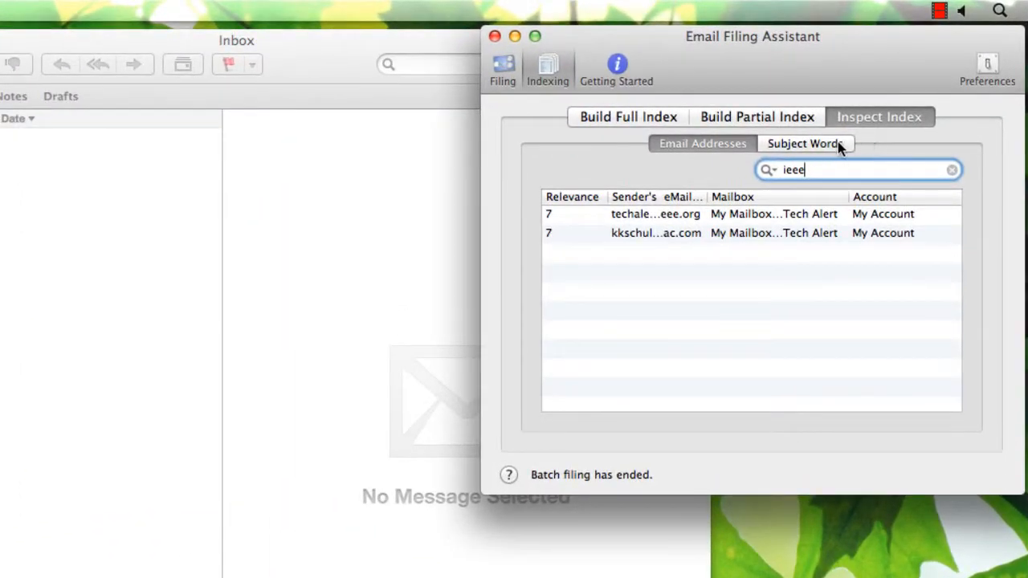
pyautogui.click(952, 169)
# Examine the indexed subject words, sorted by relevance in descending order
pyautogui.click(825, 144)
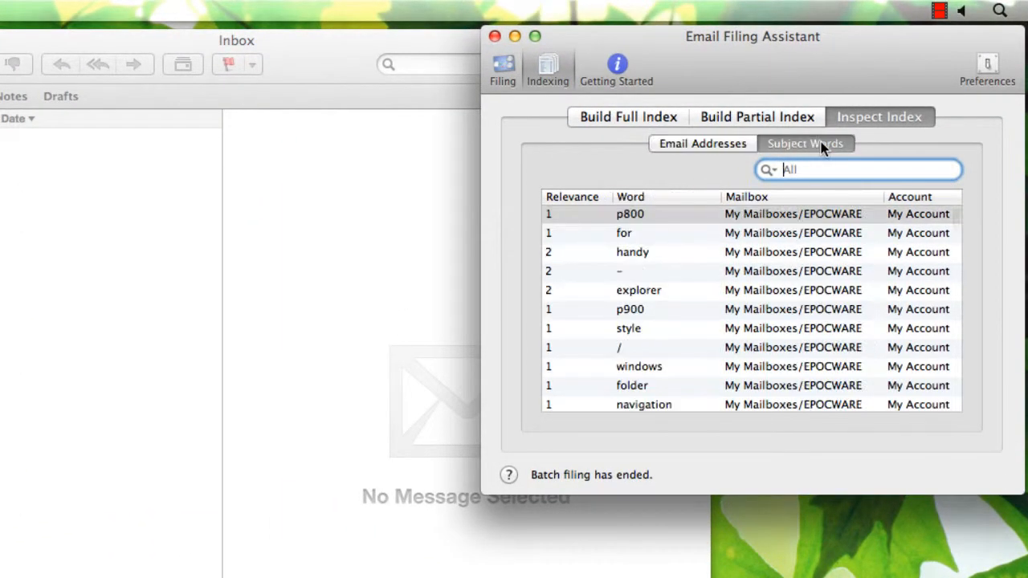
pyautogui.click(572, 198)
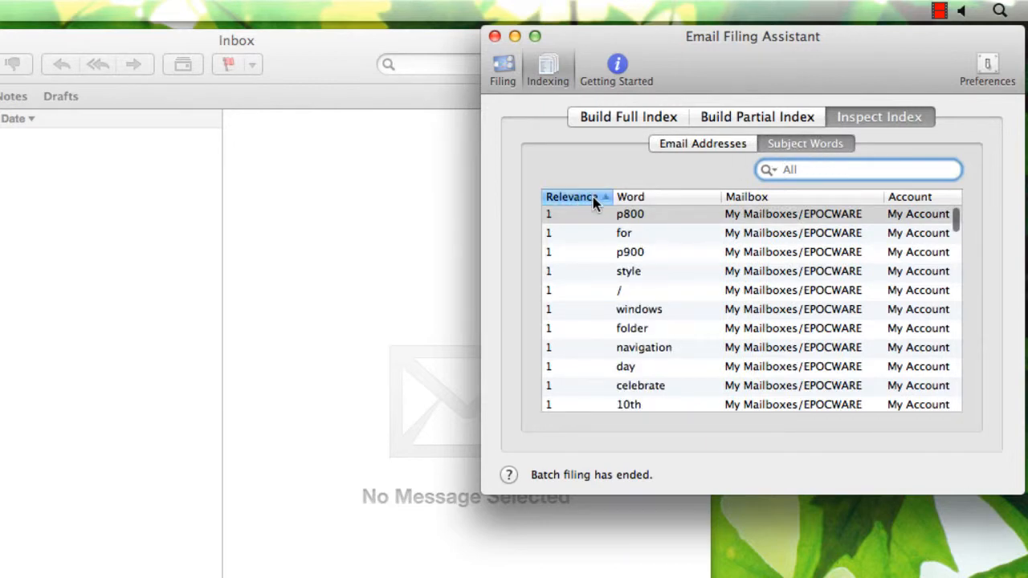
pyautogui.click(593, 197)
pyautogui.scroll(-10, 691, 252)
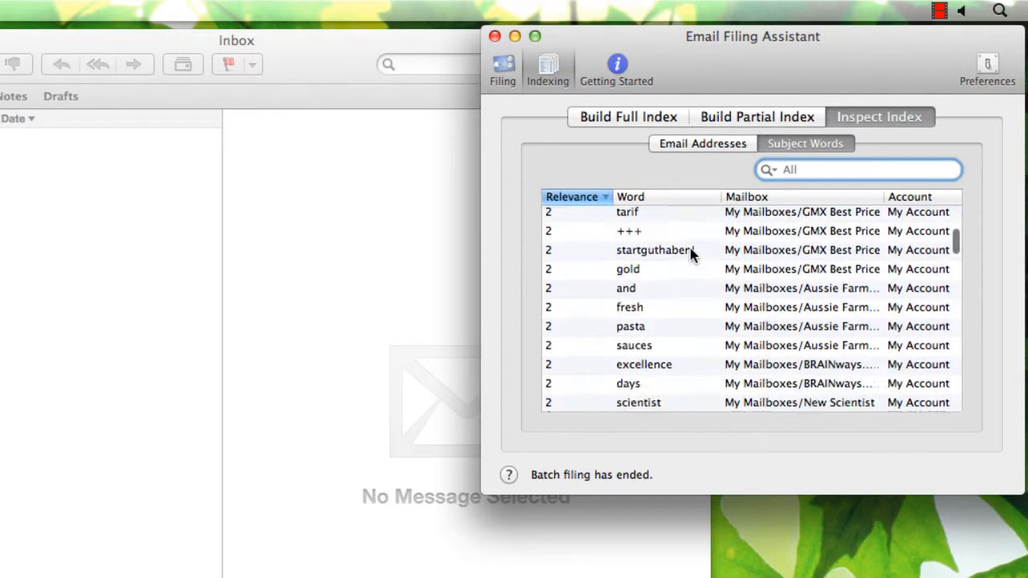
pyautogui.scroll(-5, 690, 254)
pyautogui.scroll(20, 691, 254)
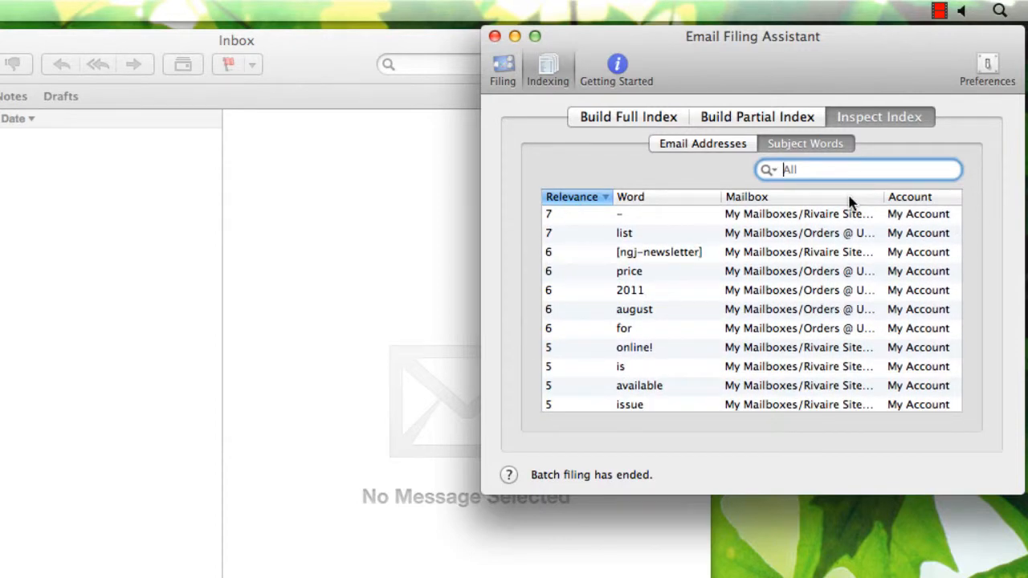
# Search the indexed subject words for "re", restrict the match to Subject Word, review the list and clear the search
pyautogui.write('re')
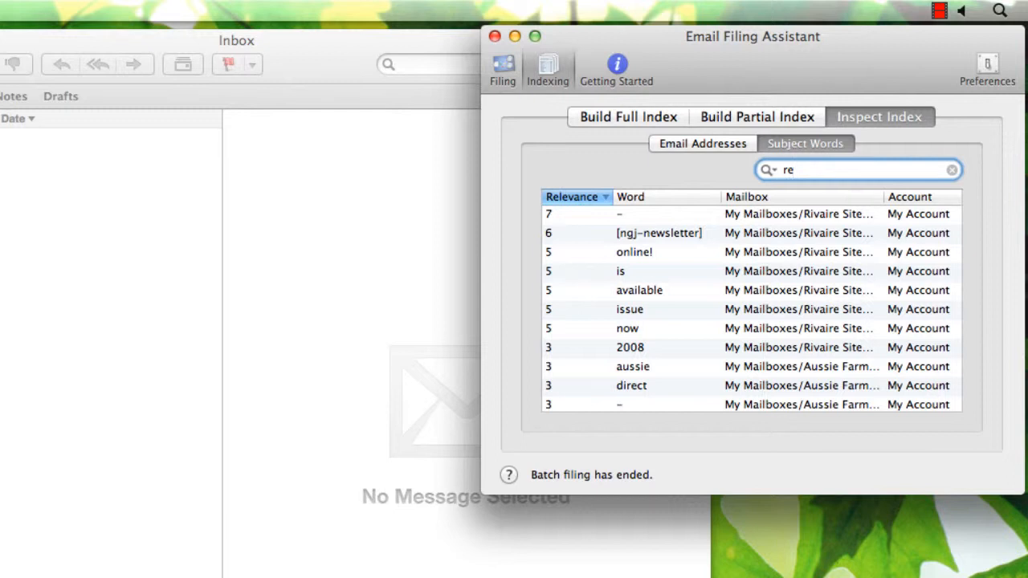
pyautogui.click(770, 170)
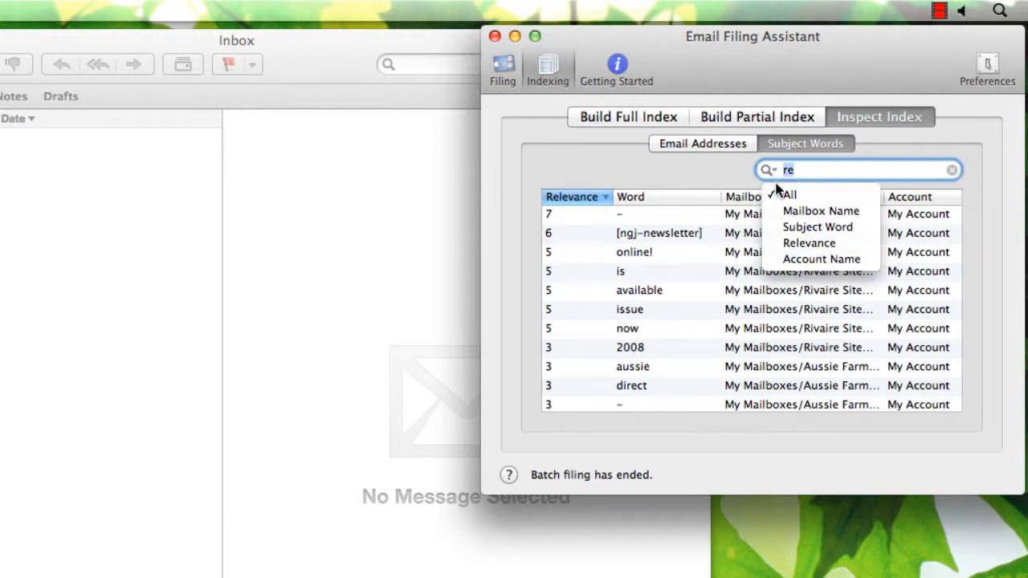
pyautogui.click(818, 227)
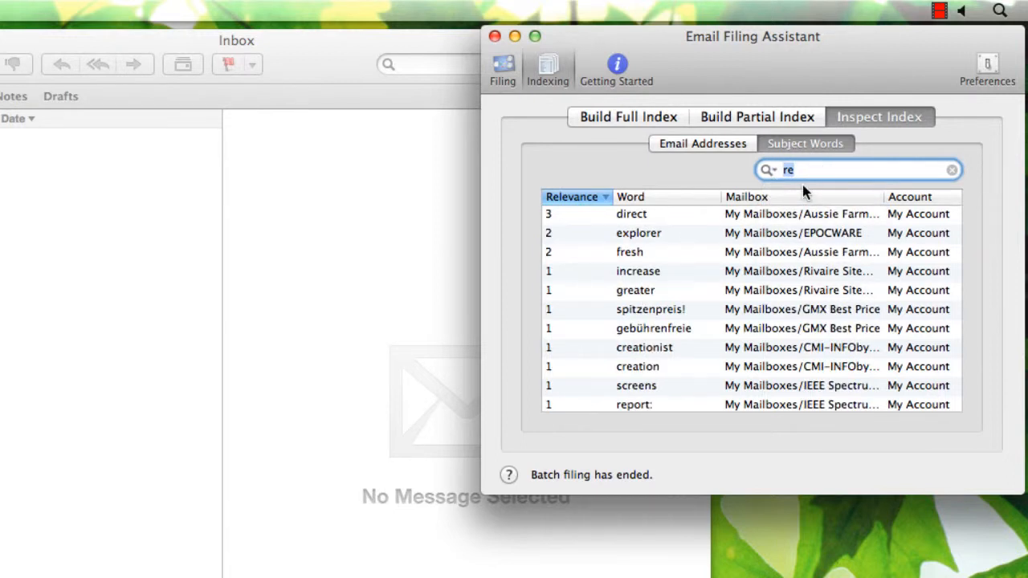
pyautogui.scroll(-3, 700, 256)
pyautogui.scroll(3, 700, 256)
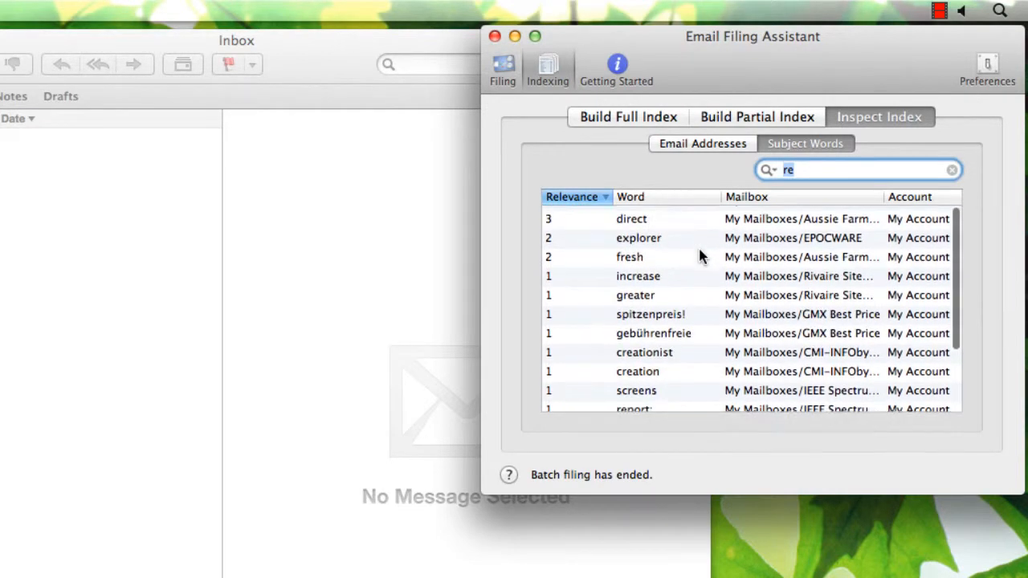
pyautogui.click(953, 171)
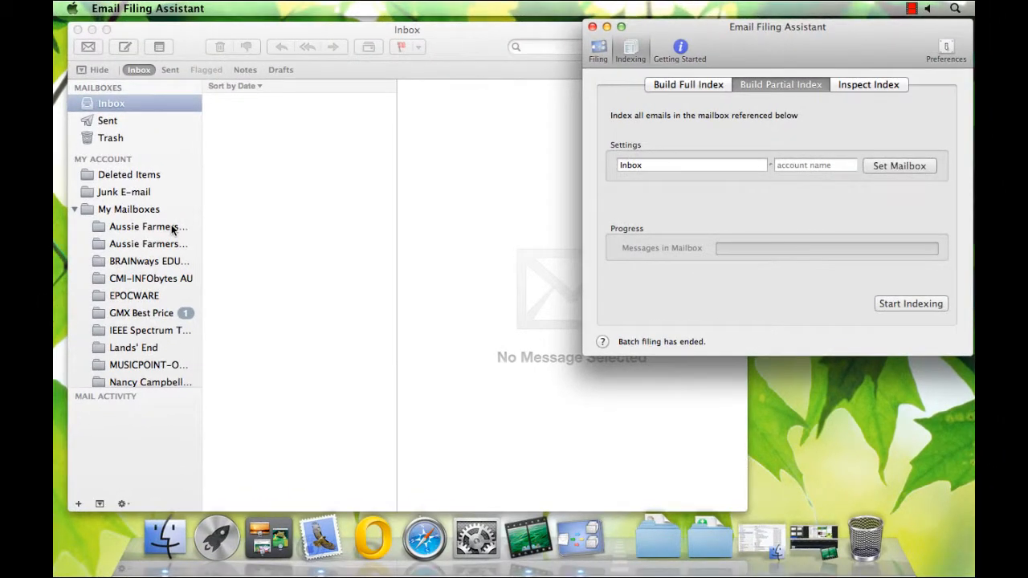
# Set My Mailboxes/BRAINways EDUCATION as the partial index mailbox and build its index
pyautogui.click(160, 266)
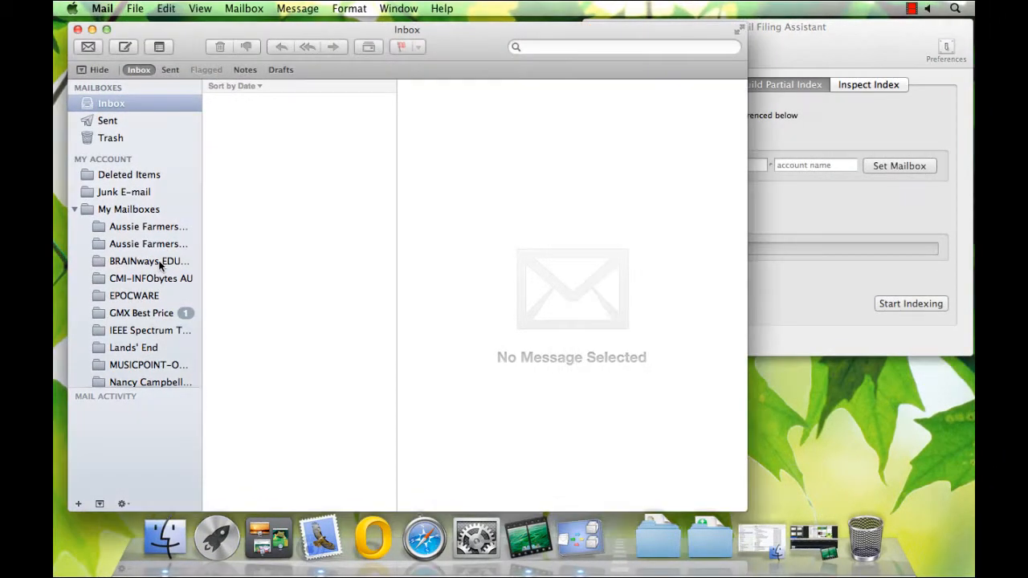
pyautogui.click(160, 266)
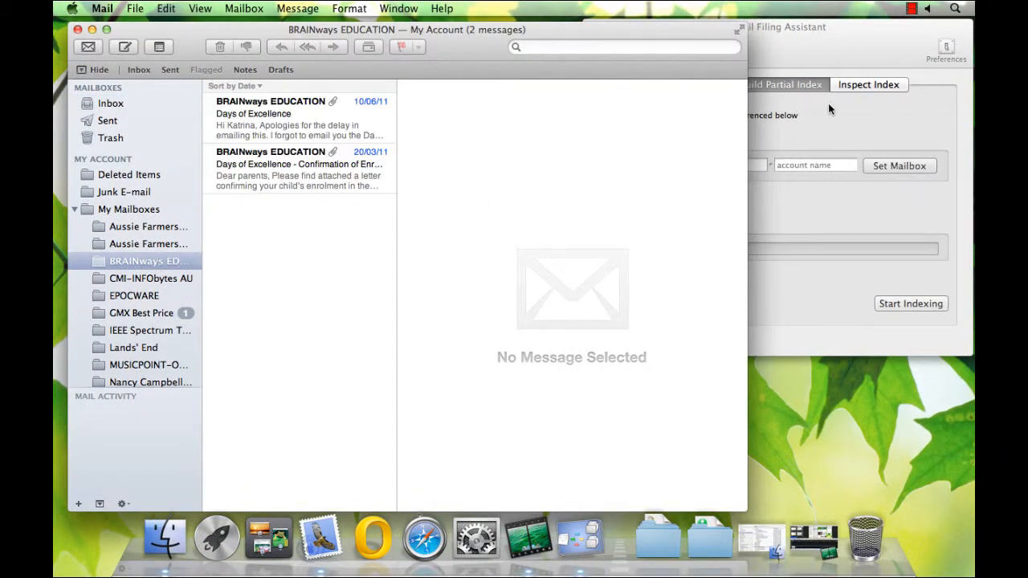
pyautogui.click(829, 103)
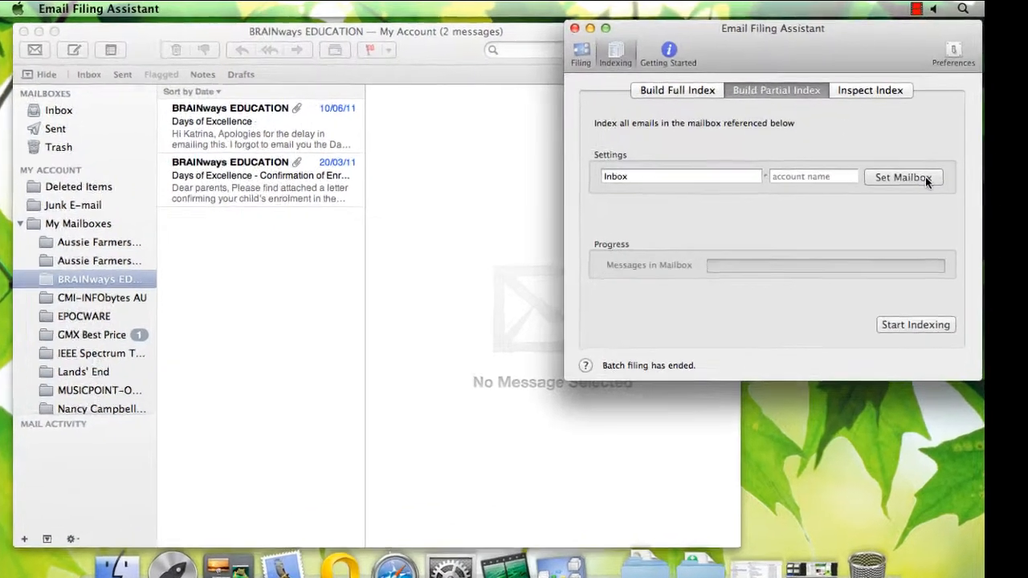
pyautogui.click(926, 177)
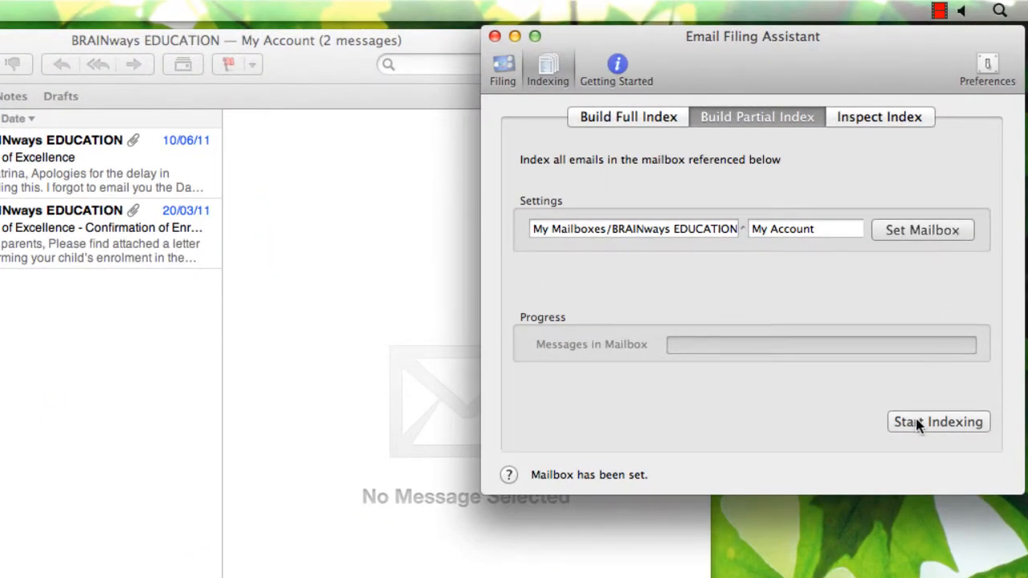
pyautogui.click(919, 423)
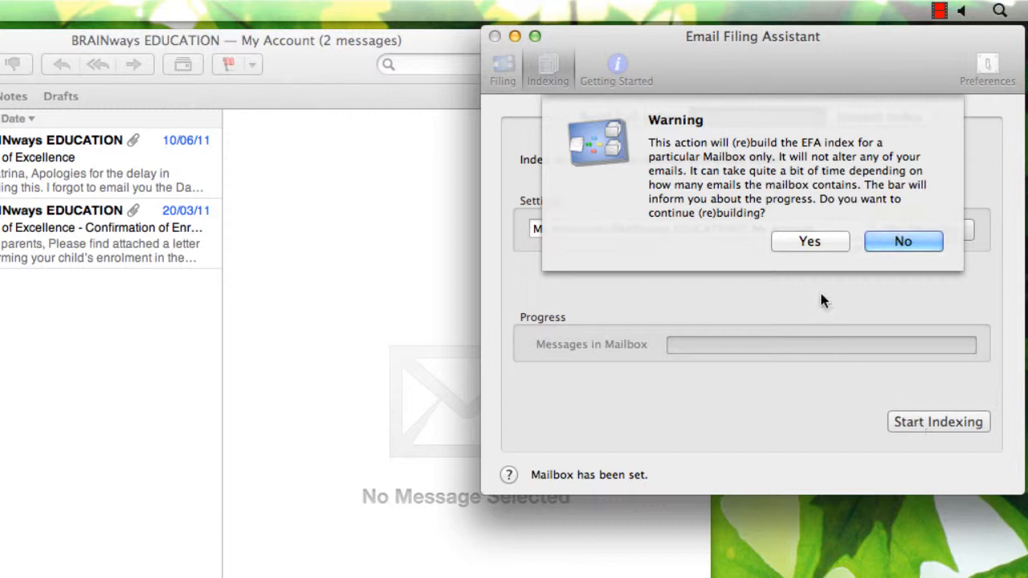
pyautogui.click(813, 243)
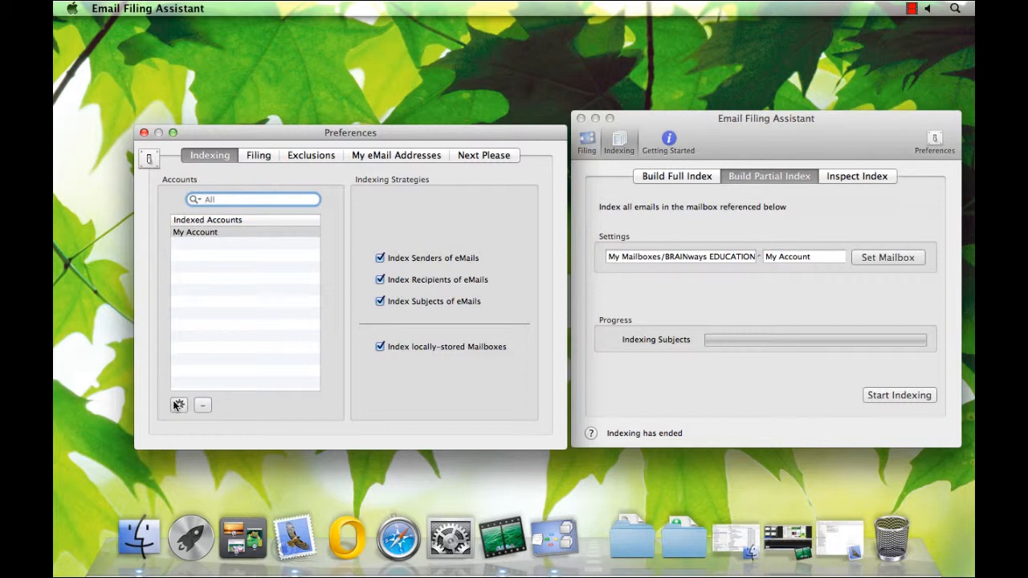
# Remove My Account from the indexed accounts in the preferences and refill the account list automatically
pyautogui.click(217, 233)
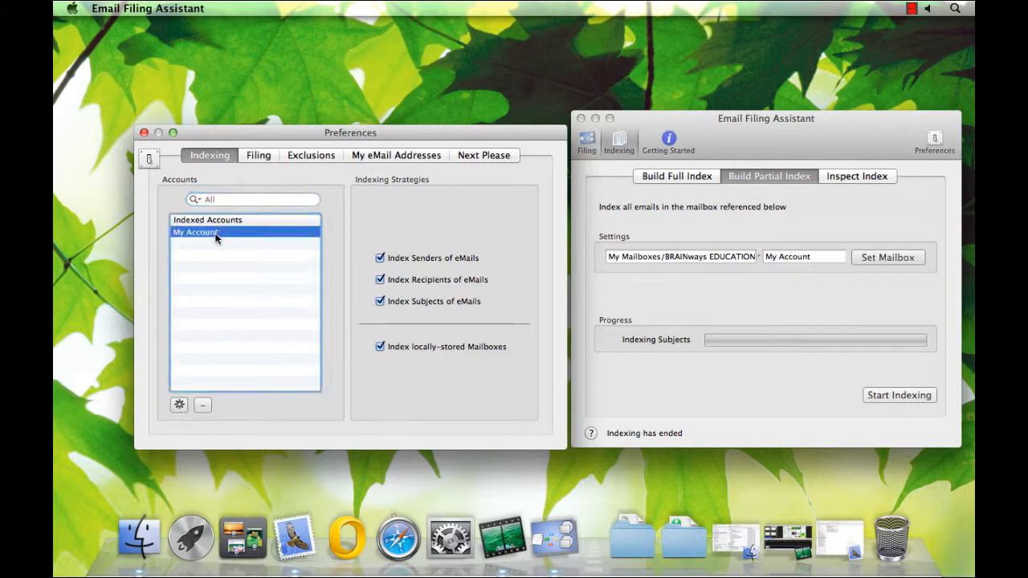
pyautogui.click(204, 407)
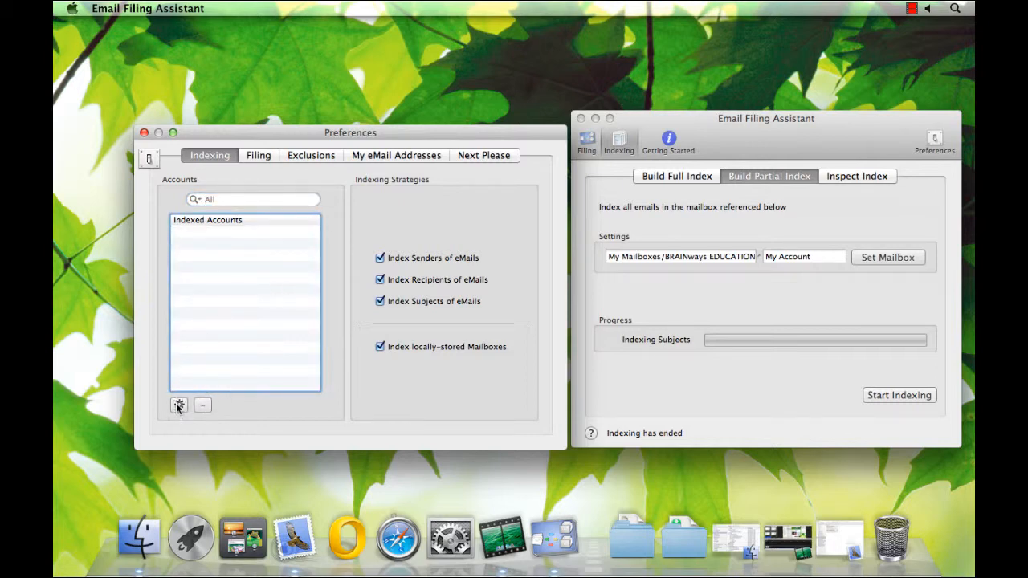
pyautogui.click(179, 405)
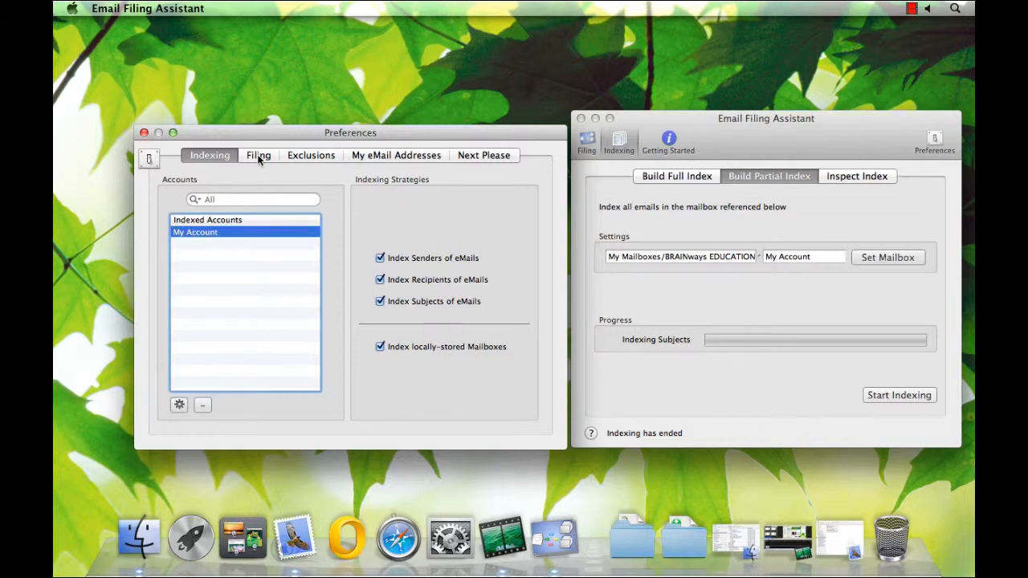
pyautogui.click(380, 278)
# Reset the filing history used by the History and Popular Mailboxes strategies in the filing preferences
pyautogui.click(265, 161)
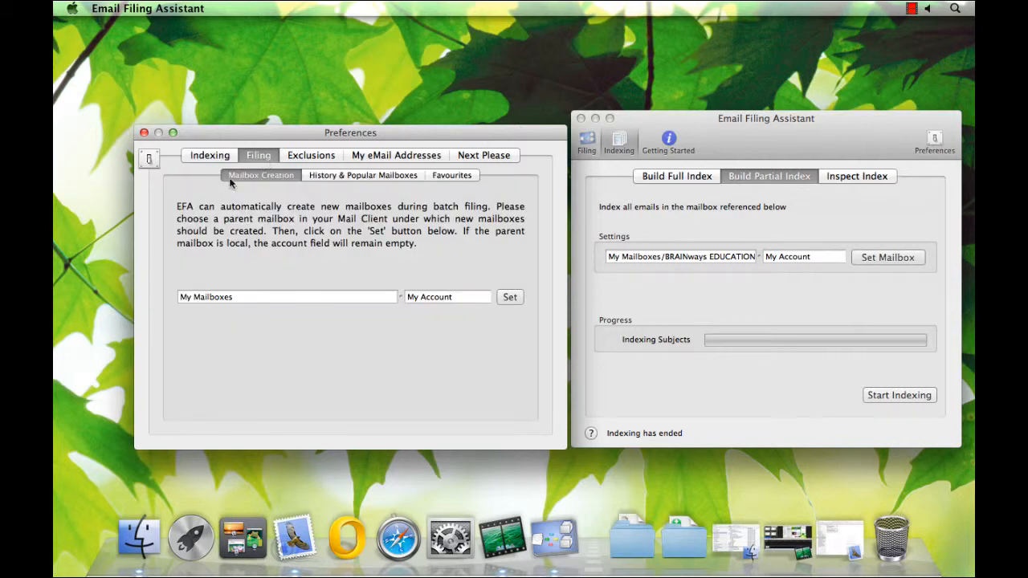
pyautogui.click(383, 177)
pyautogui.click(464, 348)
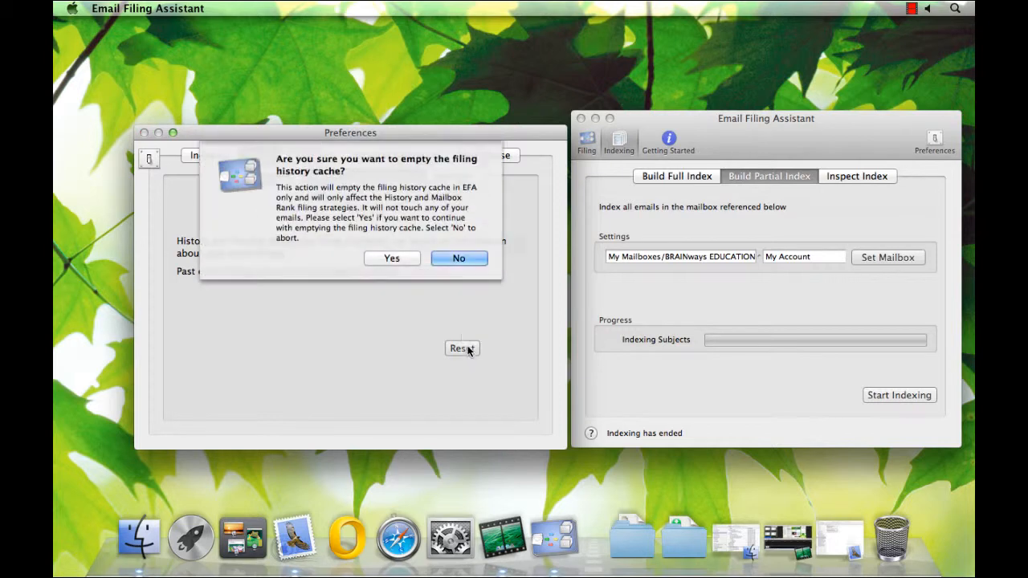
pyautogui.click(392, 257)
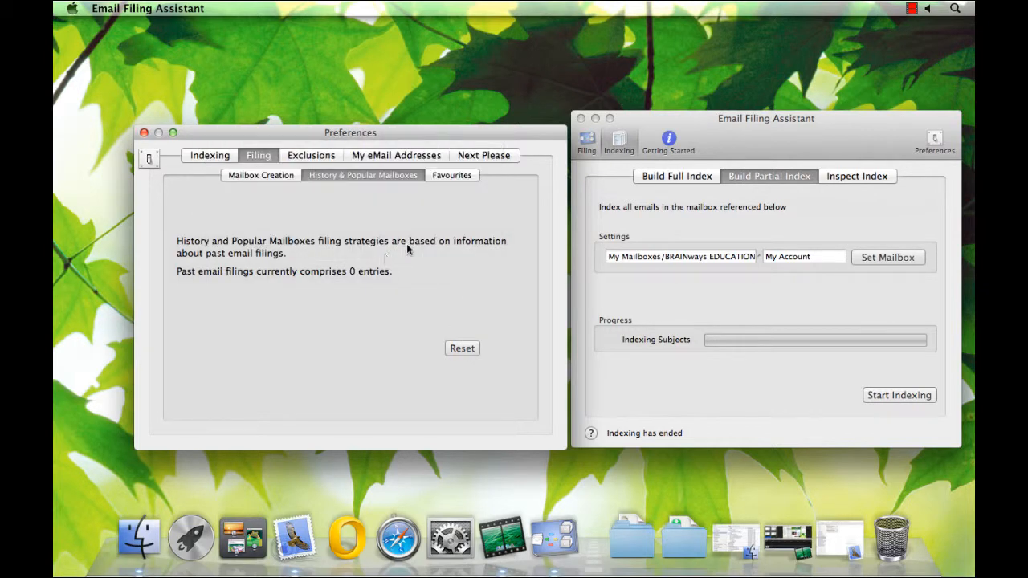
# Fill the favourite mailboxes list automatically in the filing preferences and look through its entries
pyautogui.click(455, 176)
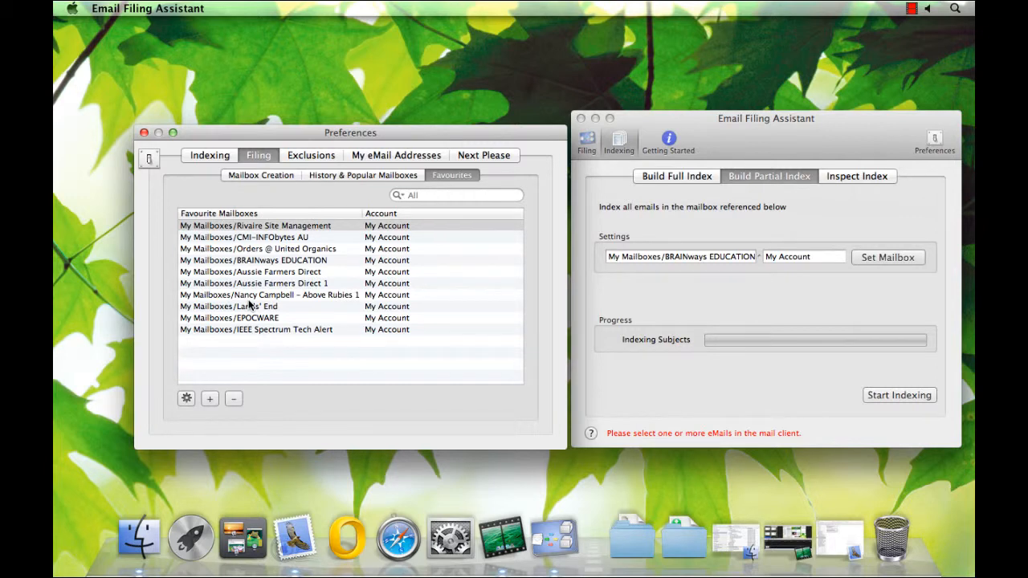
pyautogui.click(187, 399)
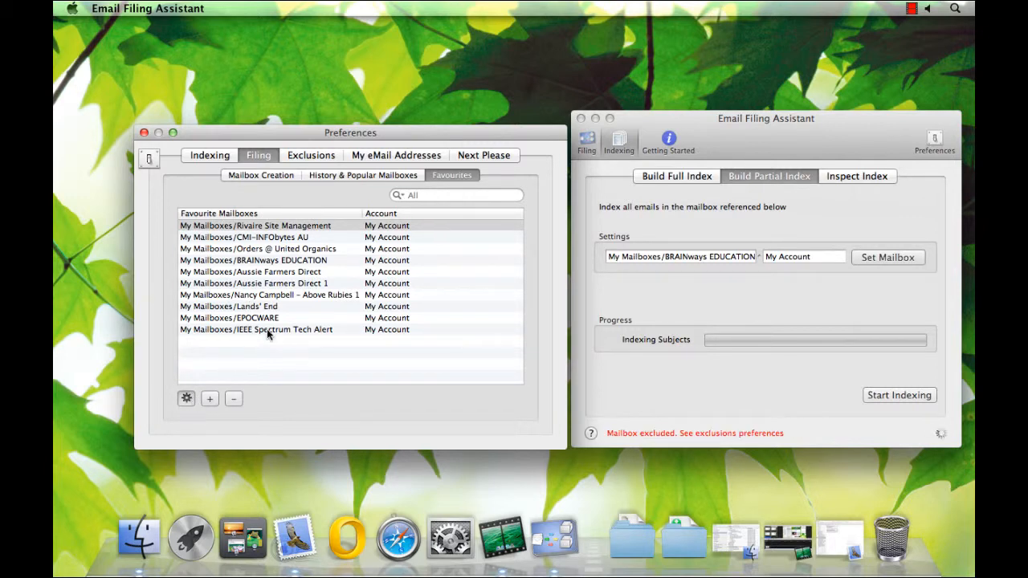
pyautogui.scroll(-3, 267, 328)
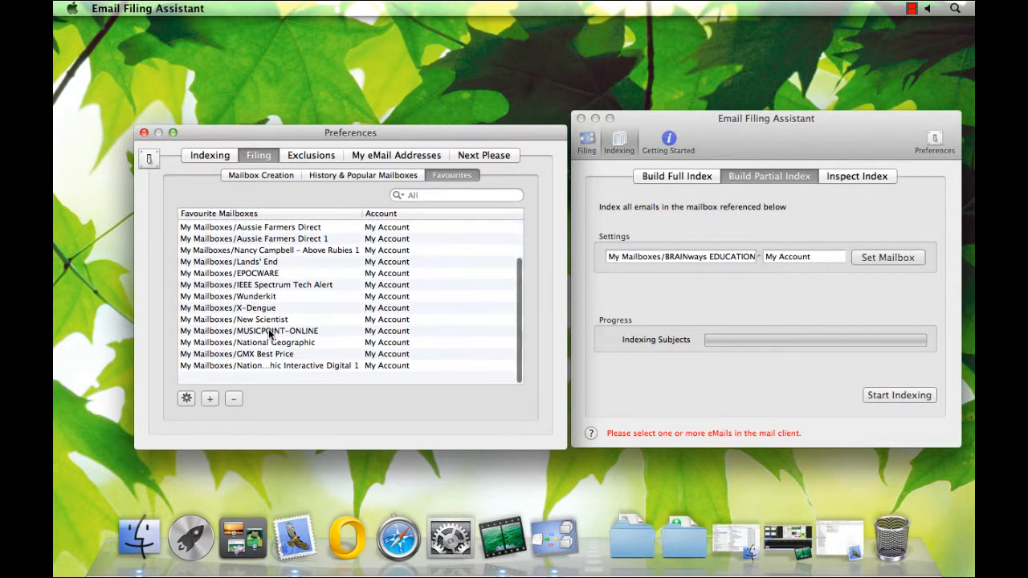
pyautogui.scroll(3, 268, 329)
# Remove all mailboxes from the favourites list, from Rivaire Site Management through National Geographic Interactive Digital 1
pyautogui.click(272, 231)
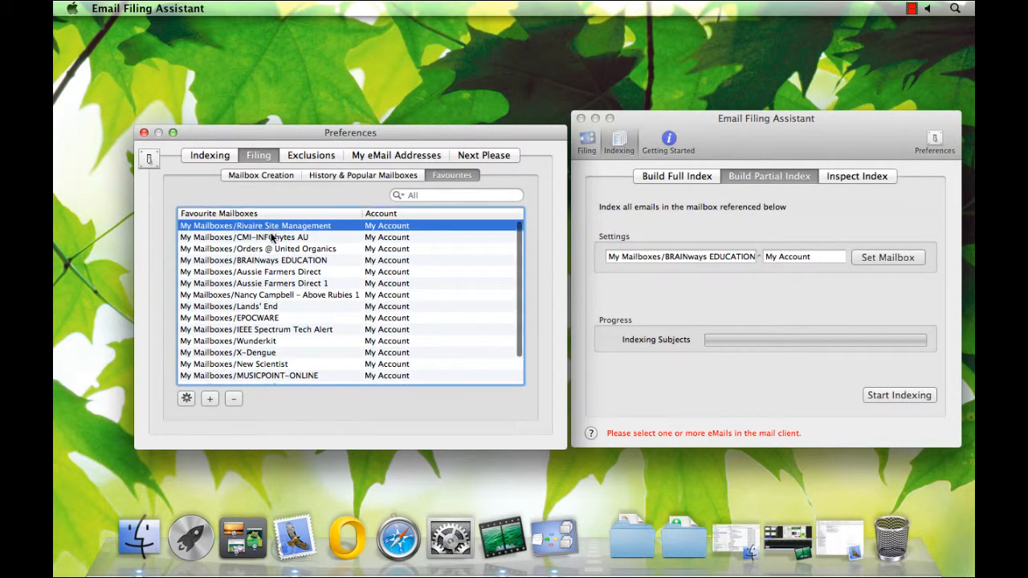
pyautogui.scroll(-3, 273, 313)
pyautogui.keyDown('shift'); pyautogui.click(275, 375); pyautogui.keyUp('shift')
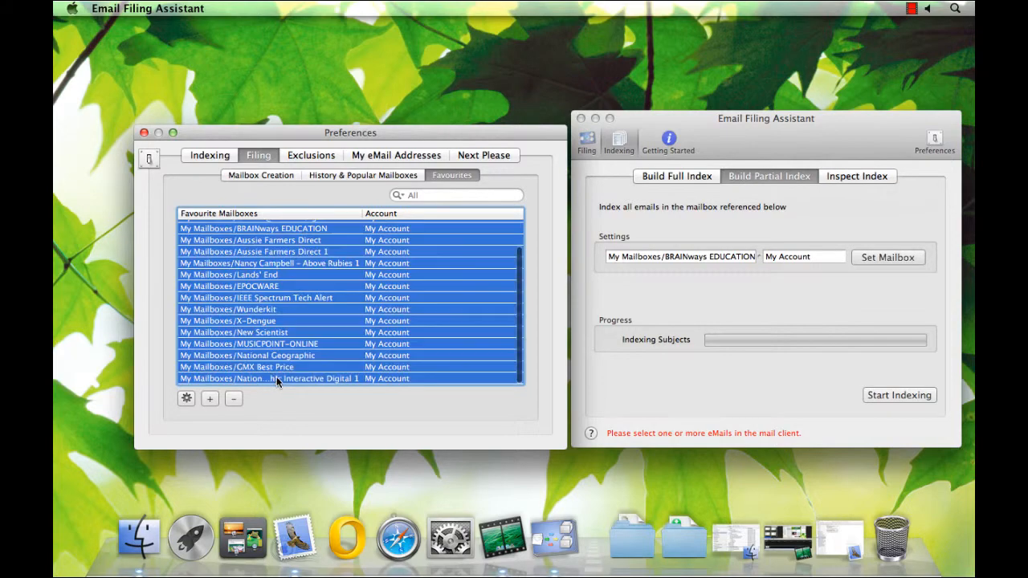
pyautogui.click(234, 398)
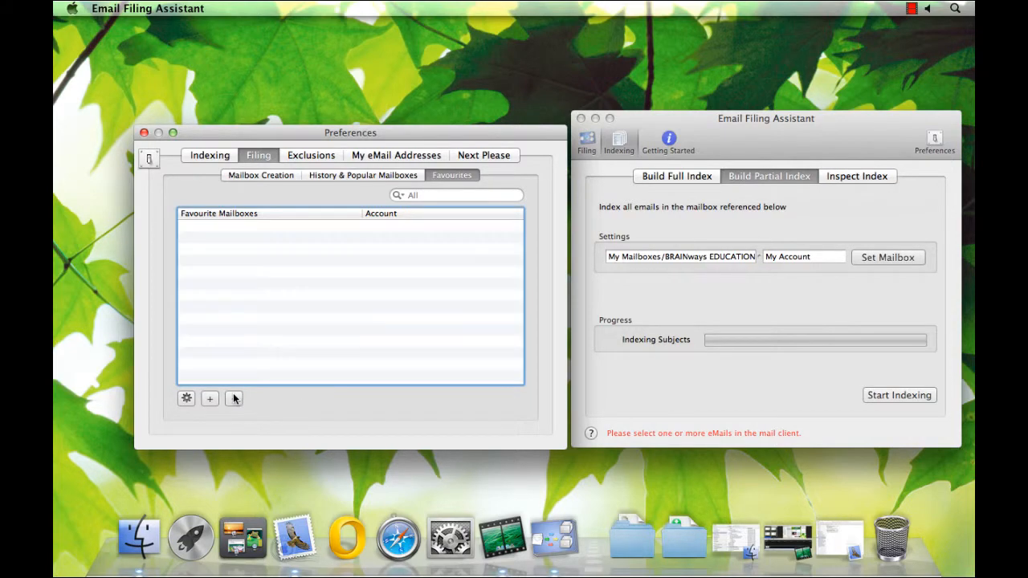
# Select the EPOCWARE mailbox in Mail, add it to the favourite mailboxes in Email Filing Assistant, and minimise the Mail window
pyautogui.click(295, 537)
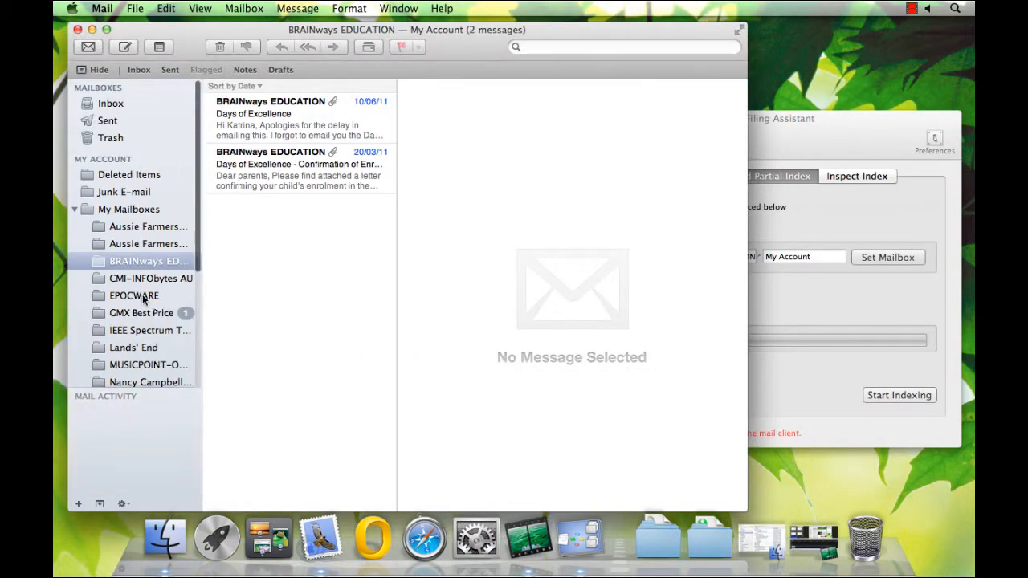
pyautogui.click(143, 296)
pyautogui.press('super+Tab')
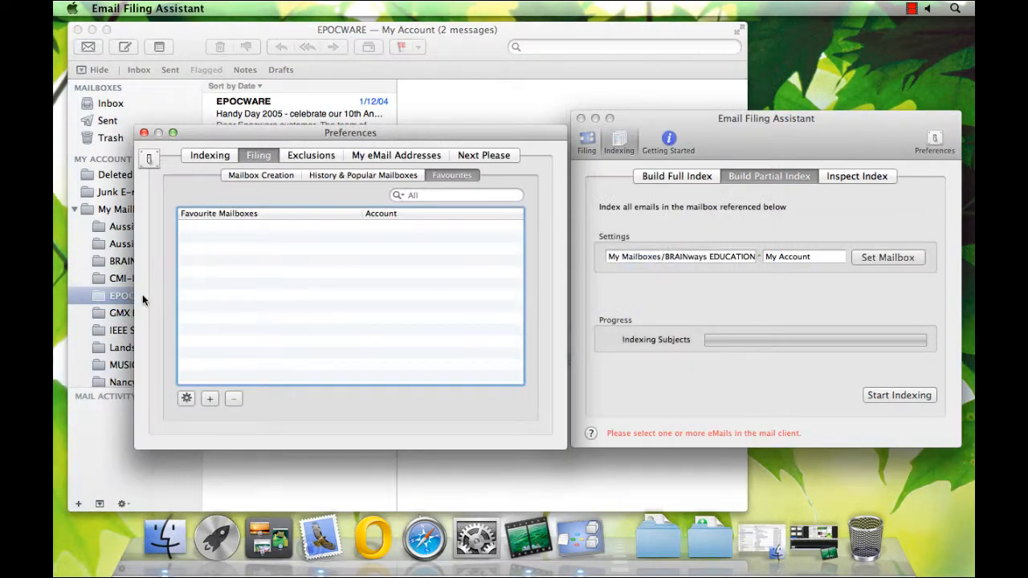
pyautogui.click(211, 399)
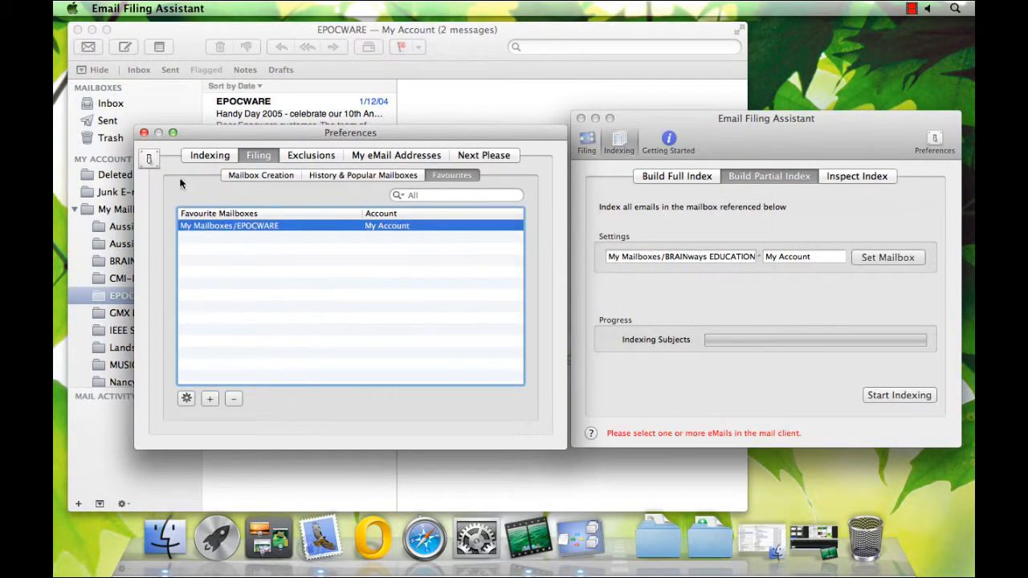
pyautogui.click(92, 30)
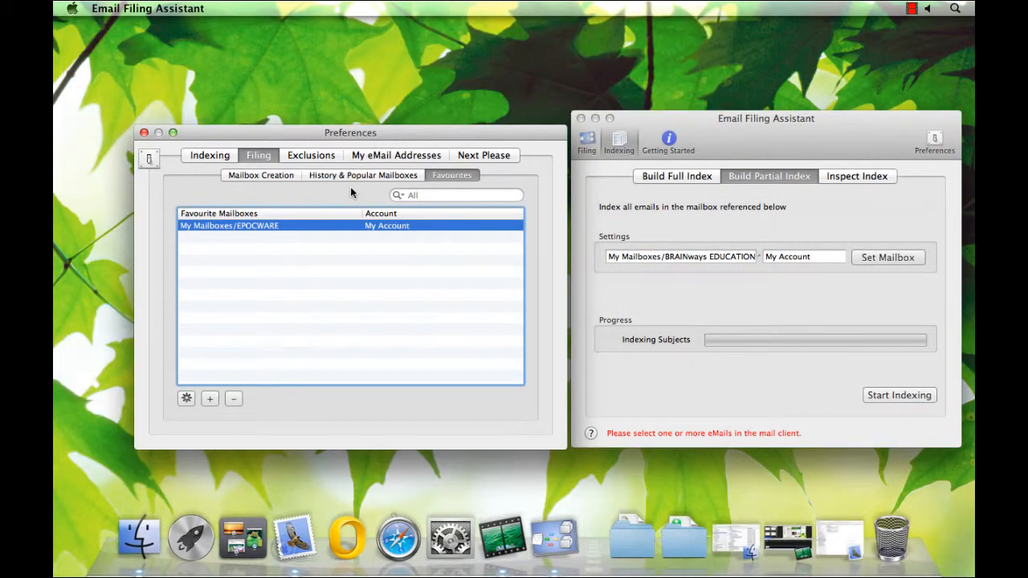
# Fill the list of subject words excluded from filing automatically in the exclusion preferences
pyautogui.click(318, 156)
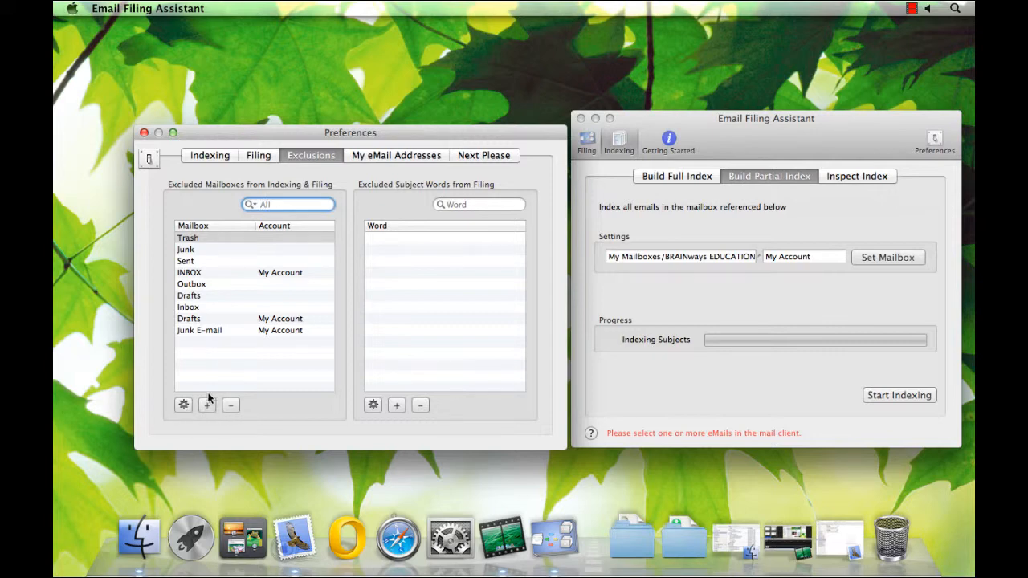
pyautogui.click(372, 405)
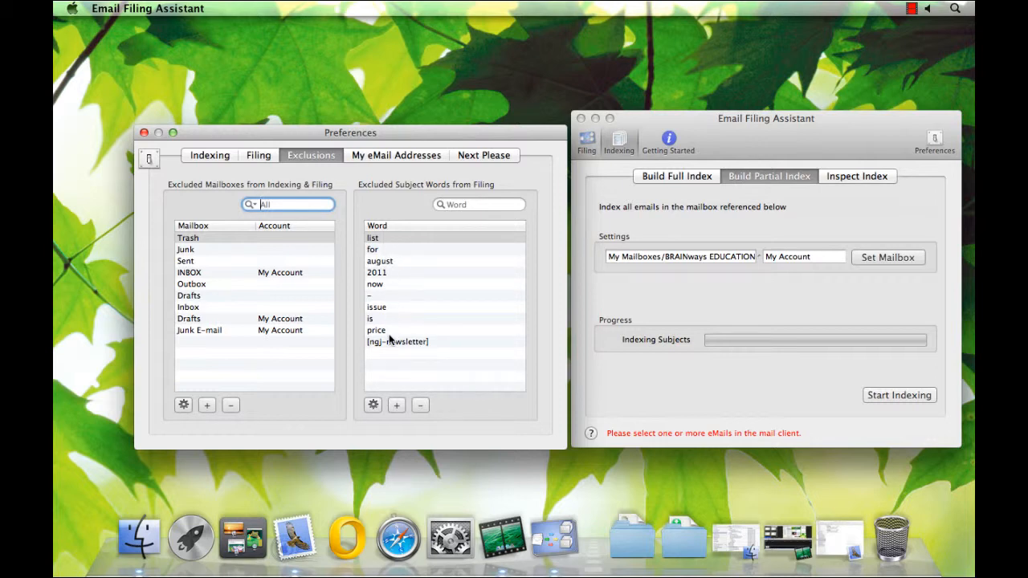
# Add the word "help" to the excluded subject words and remove it again
pyautogui.click(396, 405)
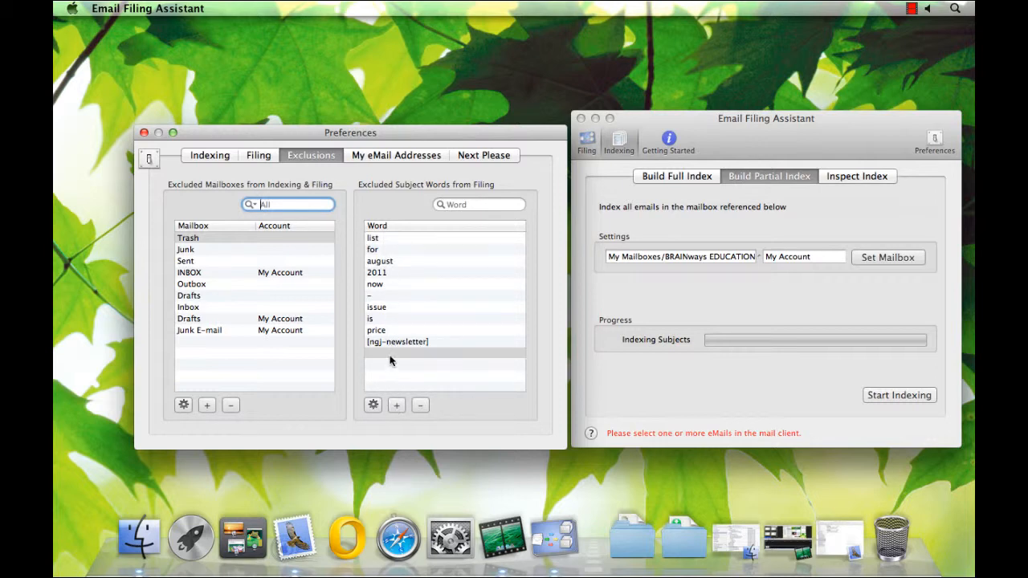
pyautogui.doubleClick(390, 355)
pyautogui.write('help')
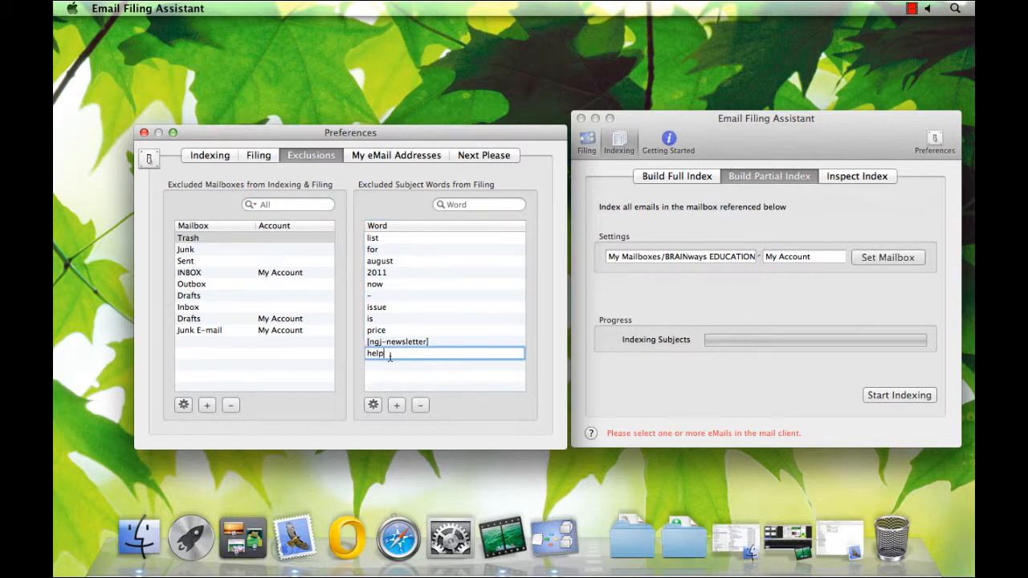
pyautogui.press('Return')
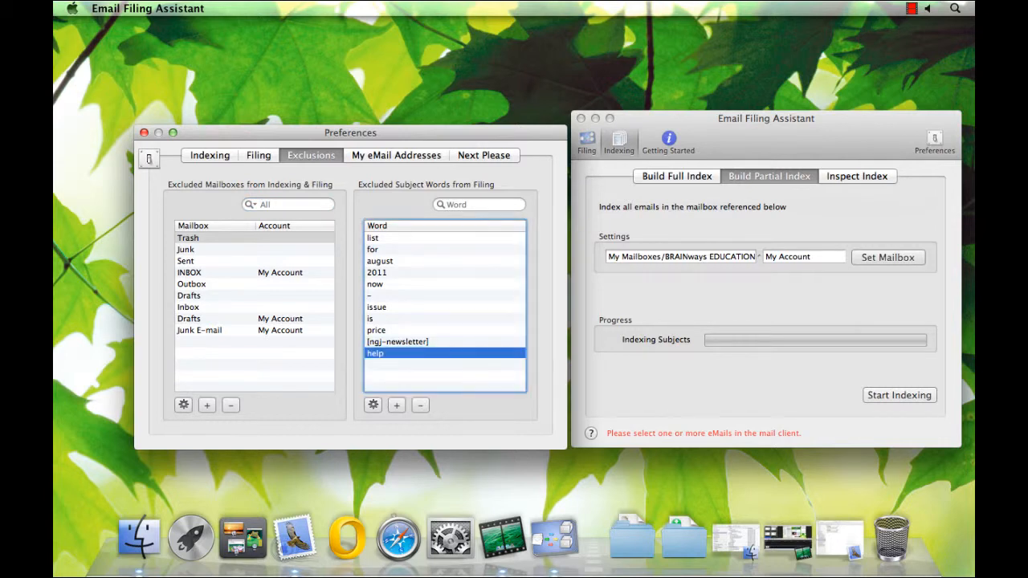
pyautogui.click(424, 403)
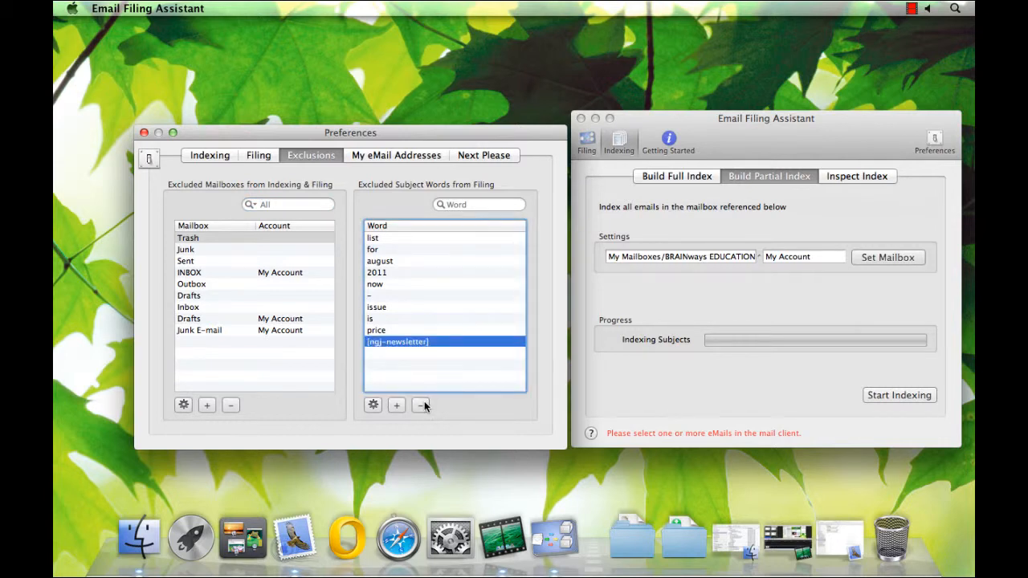
# Add an entry to the list of own email addresses in the preferences
pyautogui.click(394, 155)
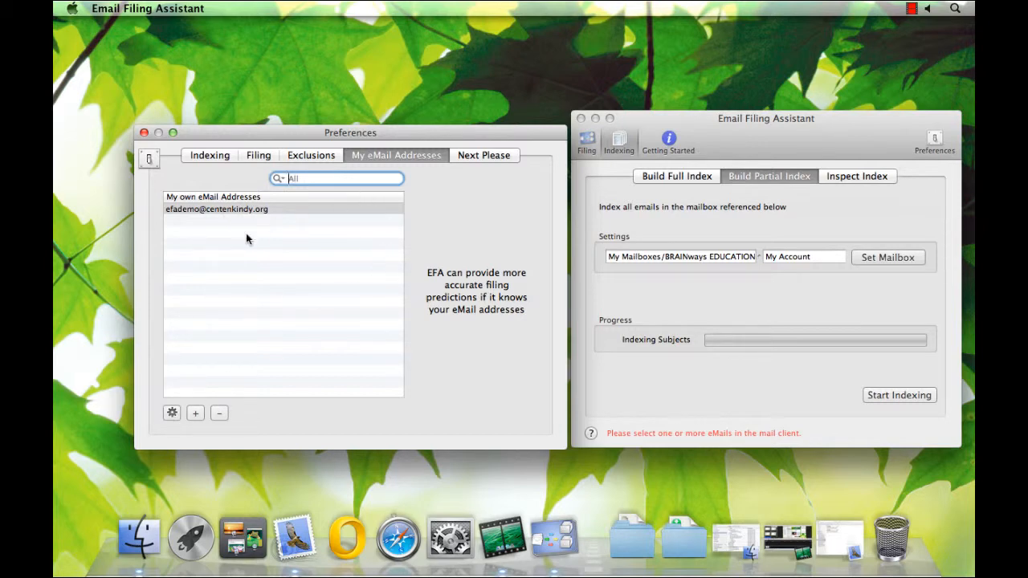
pyautogui.click(196, 415)
# Try the "don't move it" and "down" options for message selection when filing an email, and set it to "up"
pyautogui.click(498, 155)
pyautogui.click(299, 282)
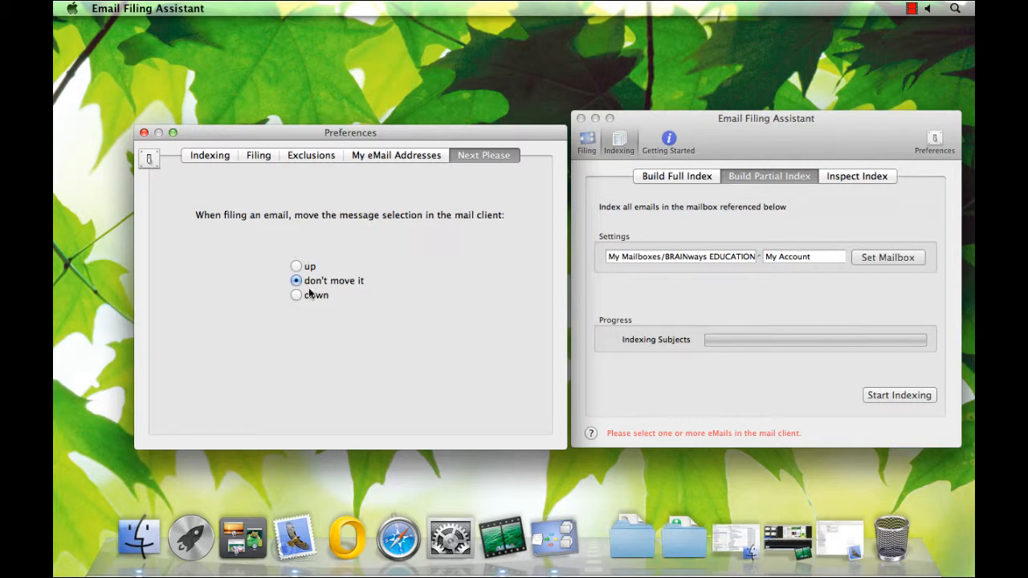
pyautogui.click(307, 296)
pyautogui.click(309, 266)
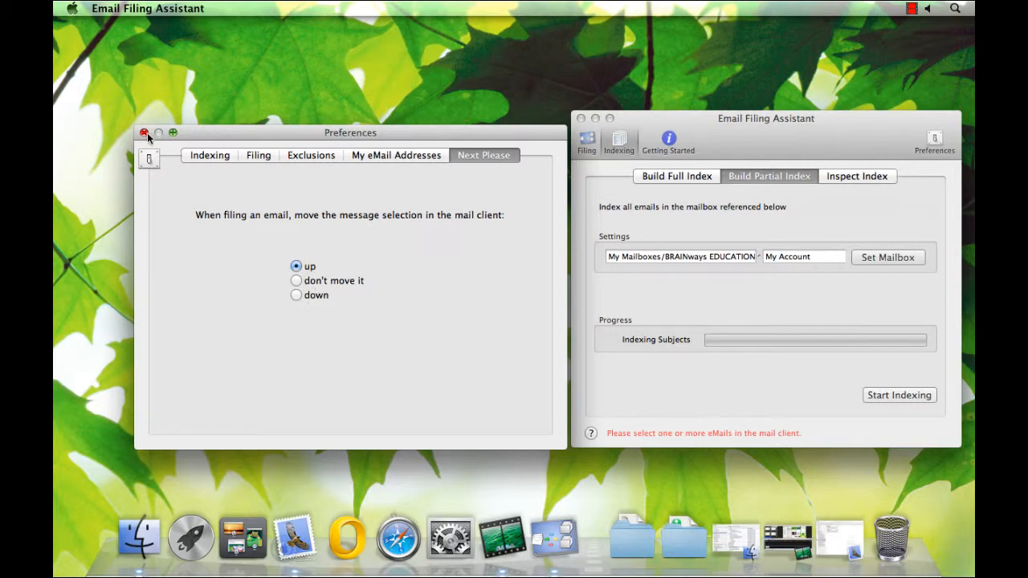